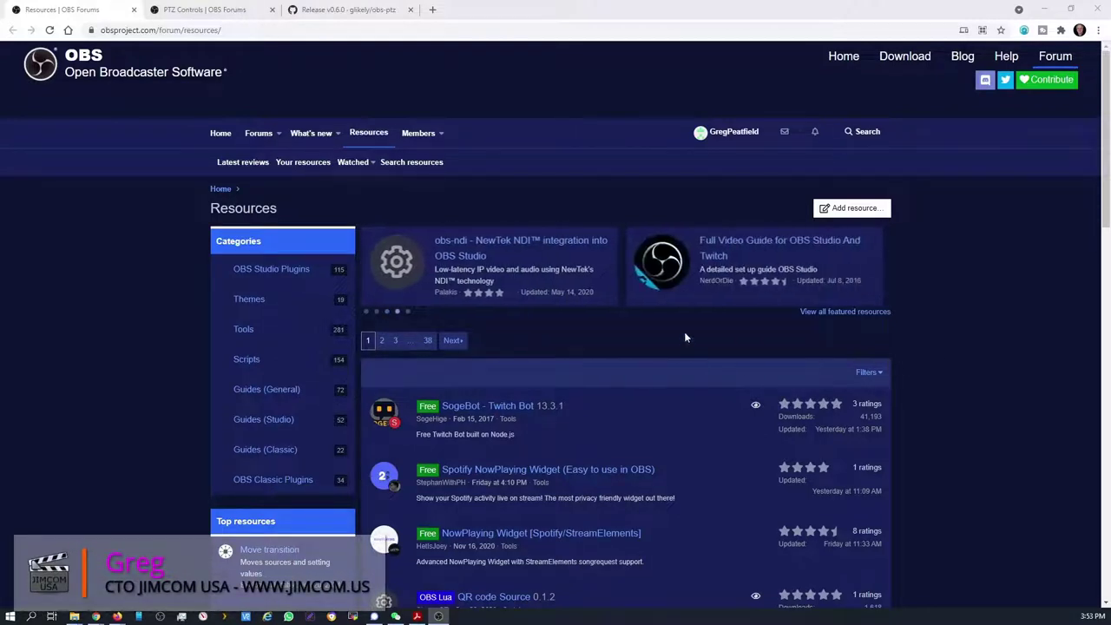
- Bring up the PTZ Controls v0.6.0 plugin page and highlight 'VISCA-over-IP' in its description
click(209, 29)
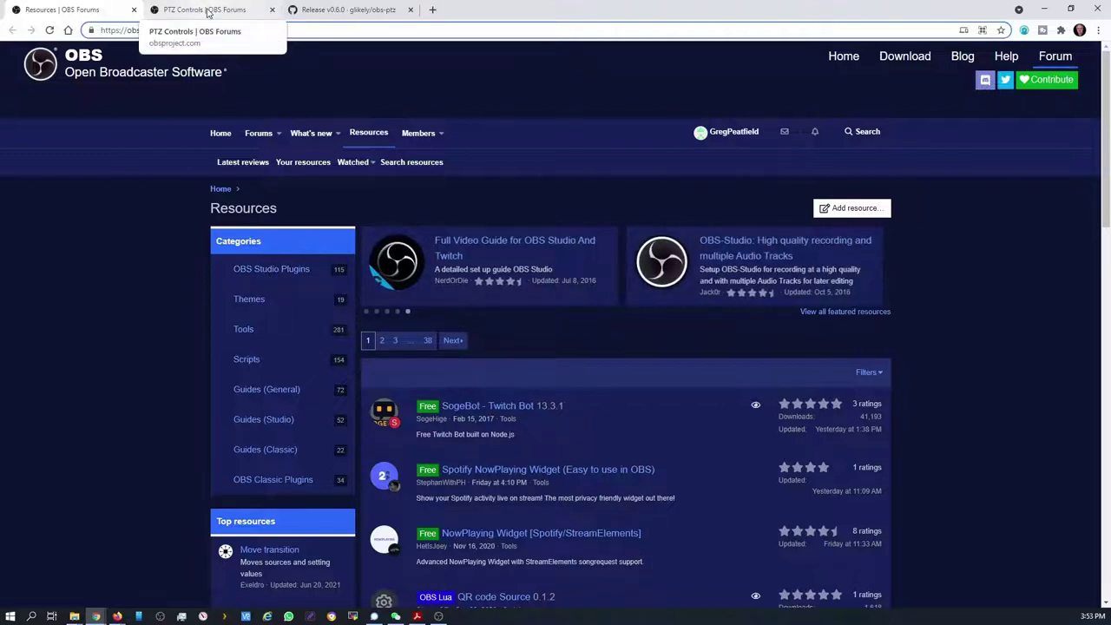
click(207, 11)
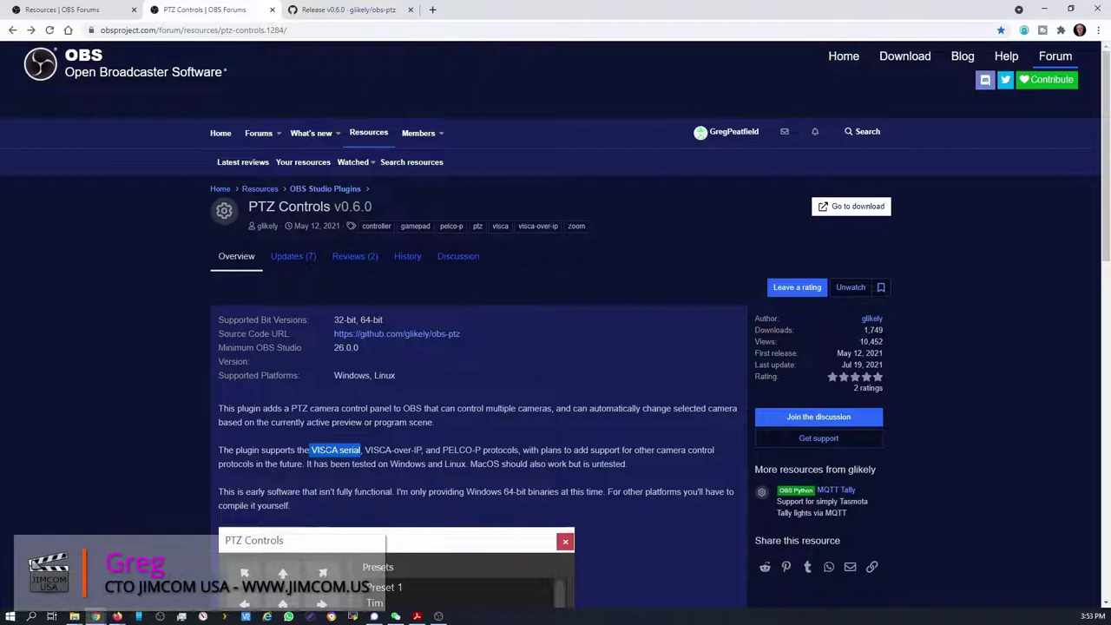
click(388, 450)
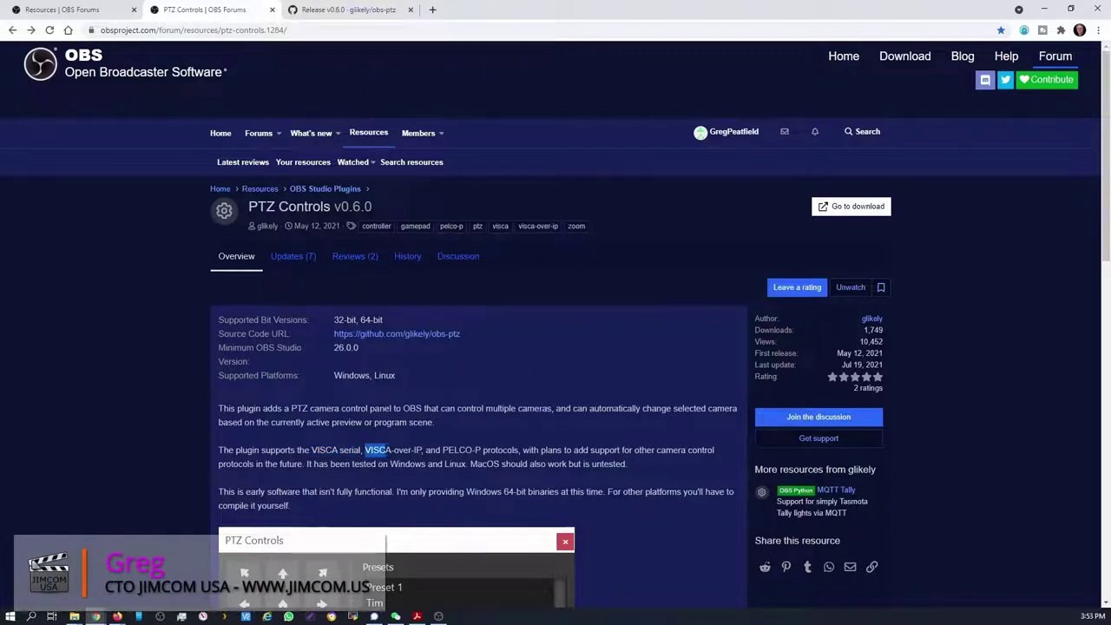
drag(418, 450, 423, 450)
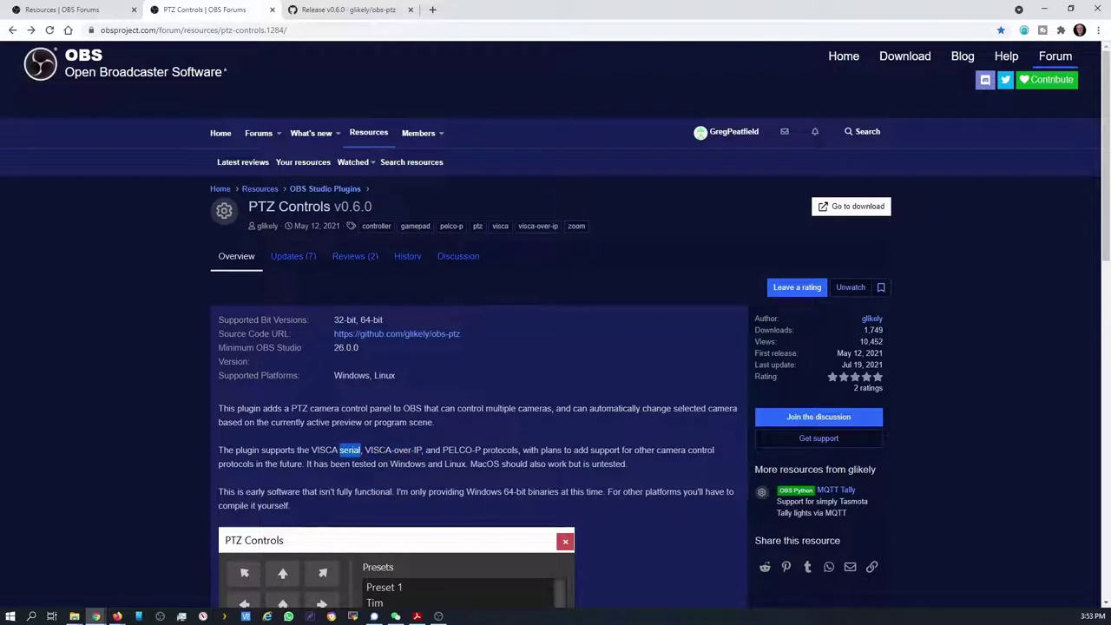
mouse_move(872, 320)
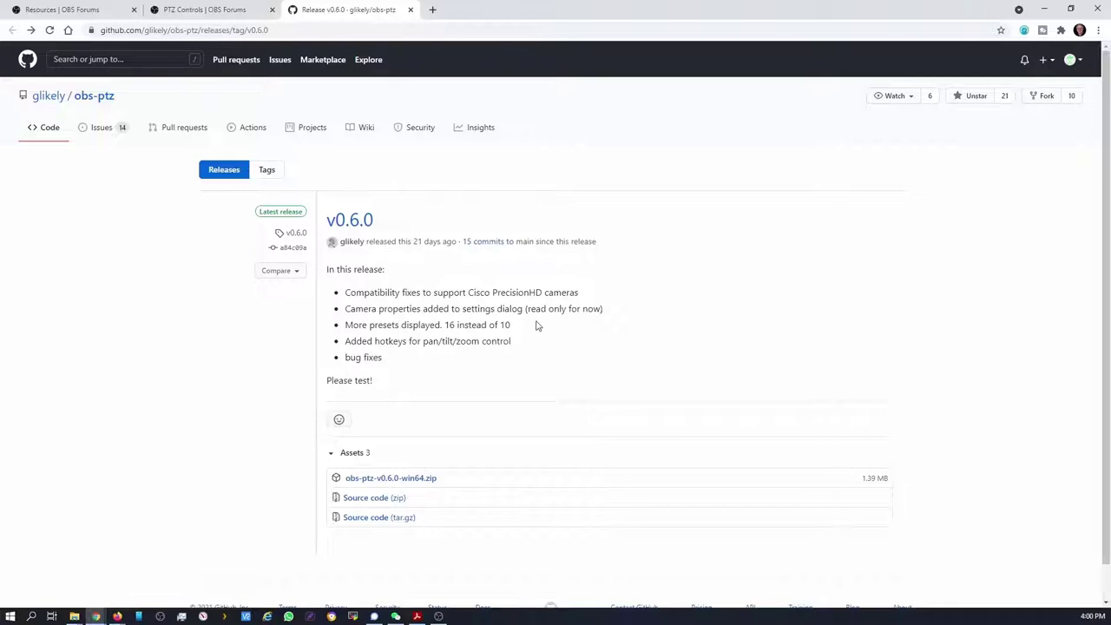
- Open the downloaded obs-ptz zip from the desktop in 7-Zip and move its window aside
click(1047, 10)
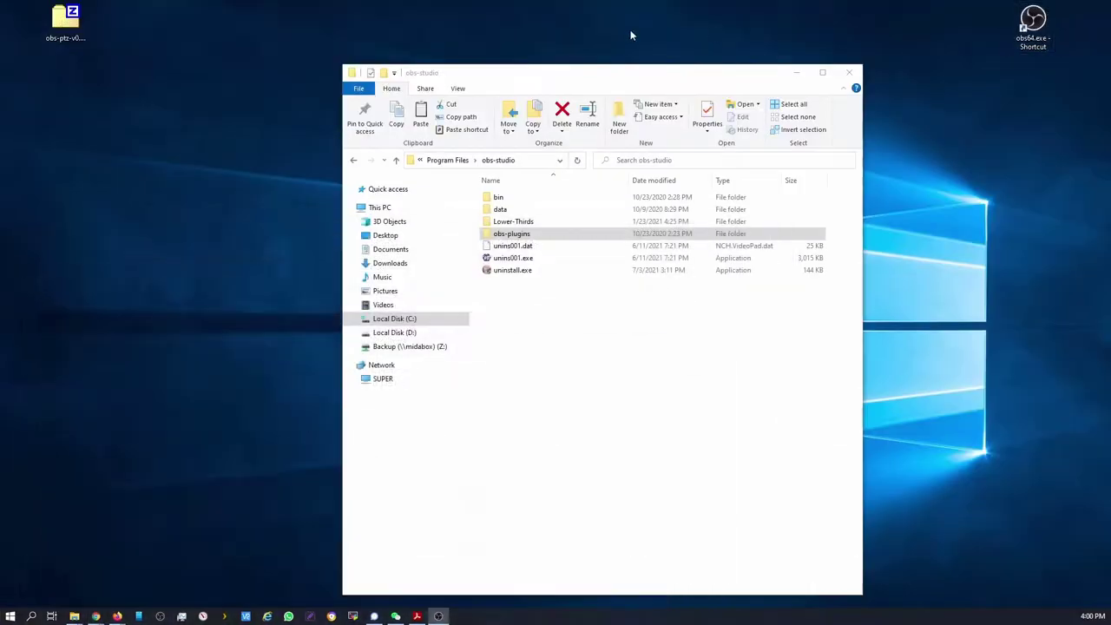
click(63, 29)
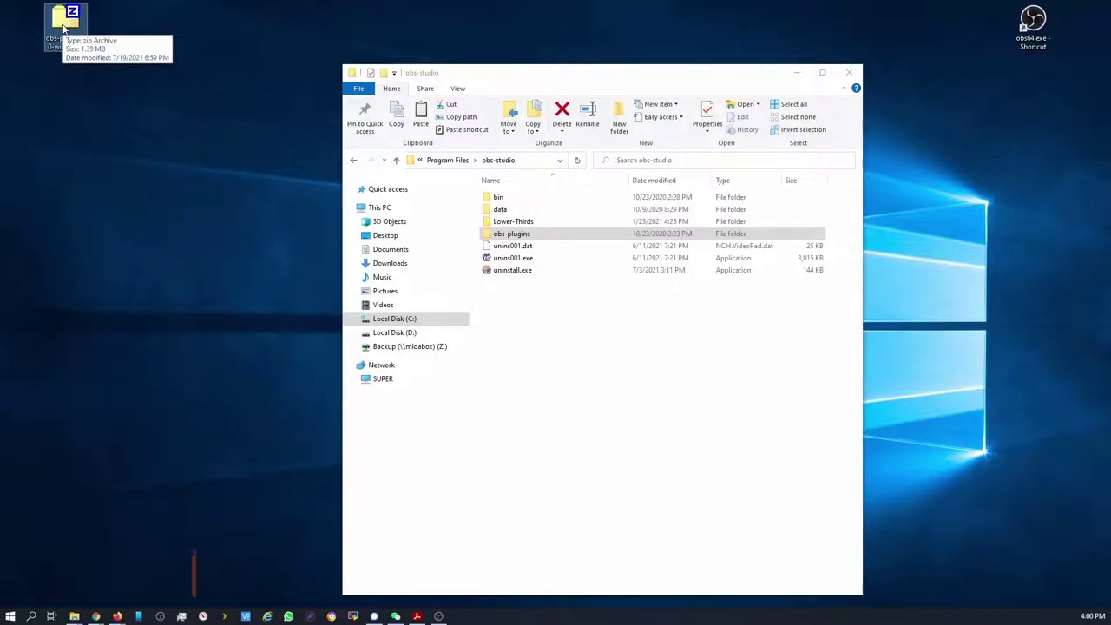
double_click(63, 29)
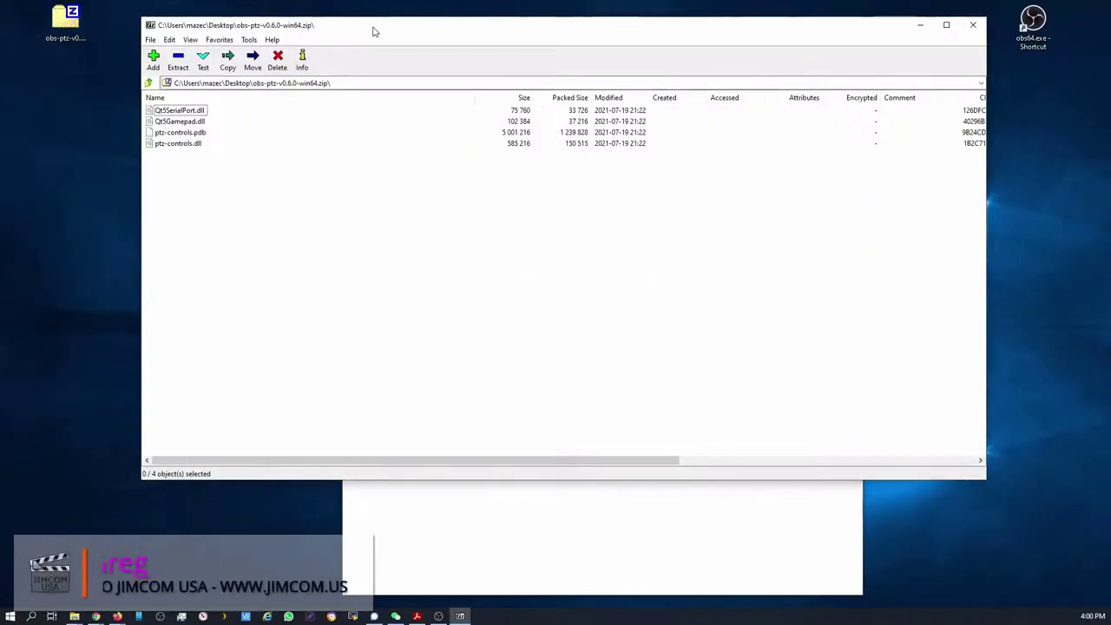
drag(374, 31, 292, 102)
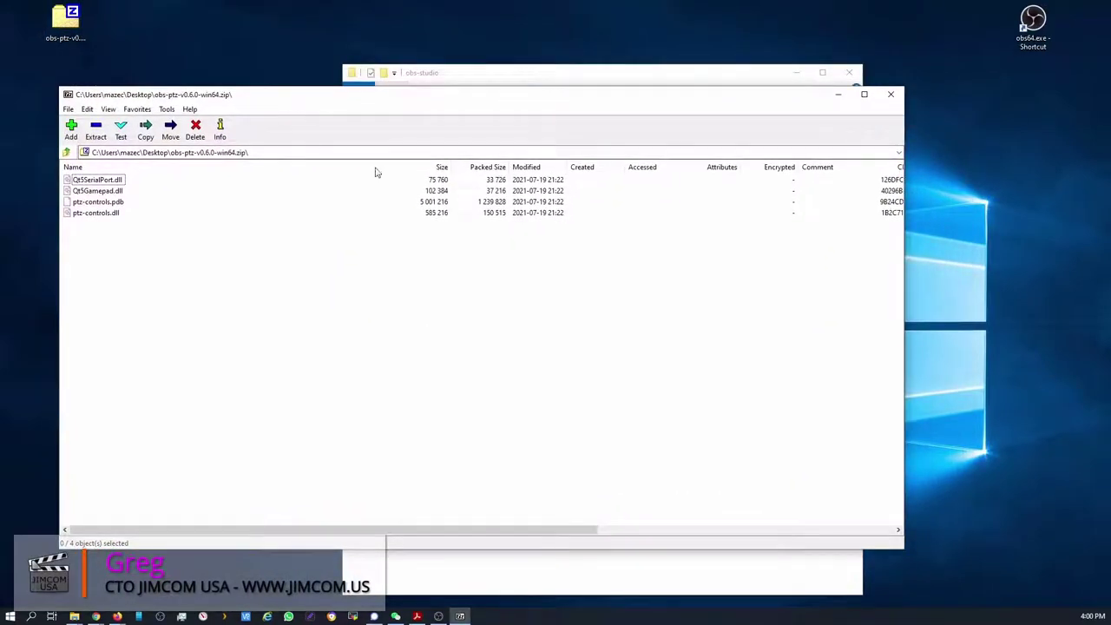
- Open the obs-plugins folder of the OBS Studio install in File Explorer
click(502, 80)
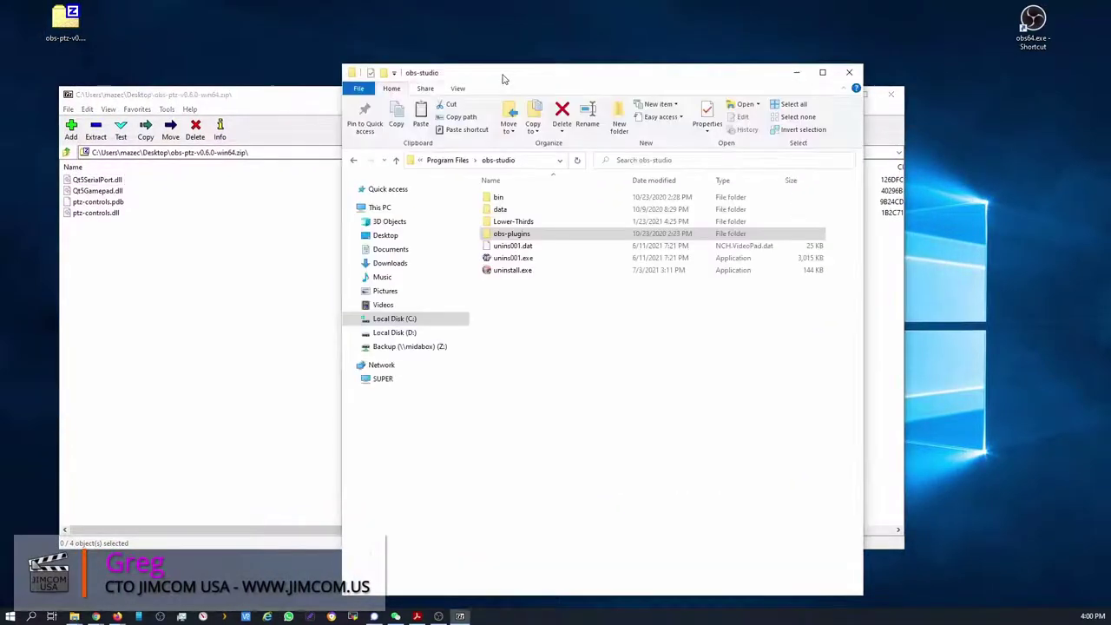
click(536, 162)
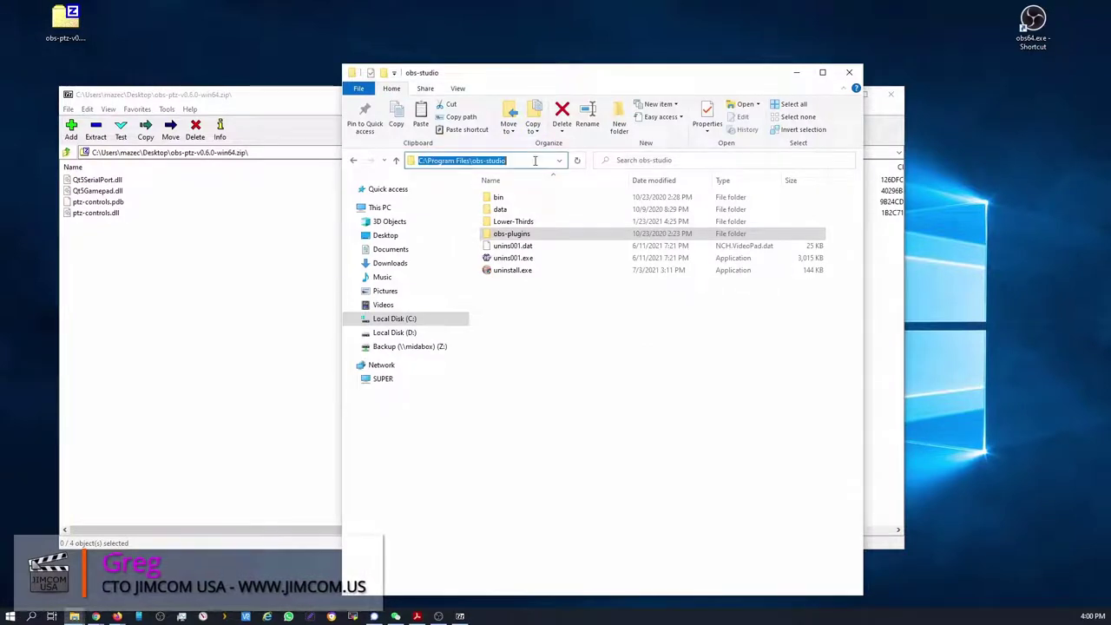
double_click(519, 235)
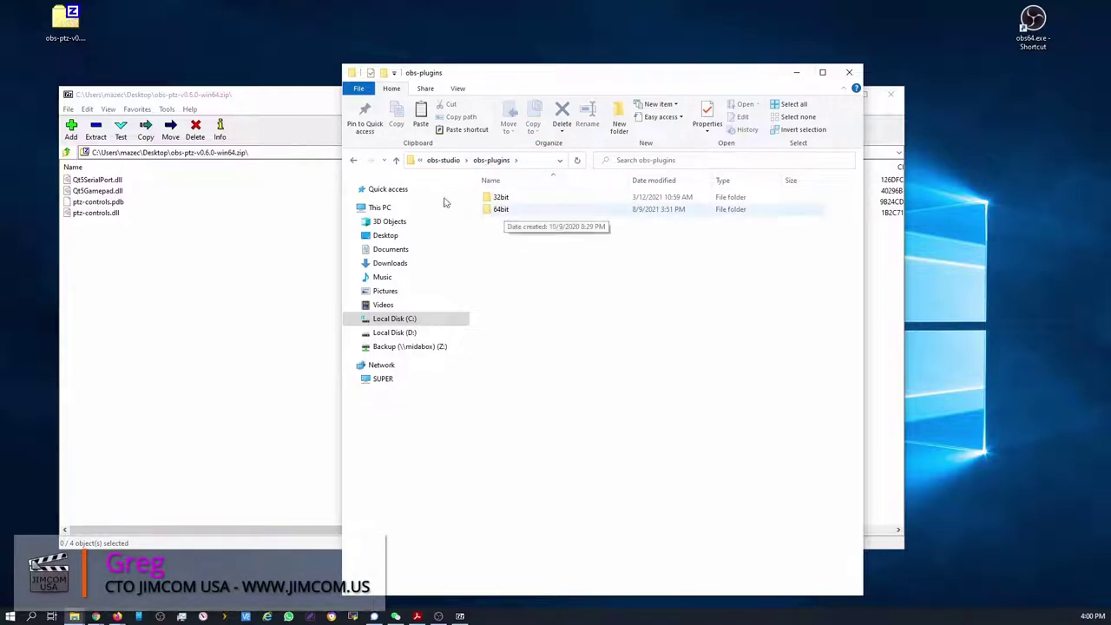
- Open the 64bit subfolder of obs-plugins in File Explorer
click(250, 154)
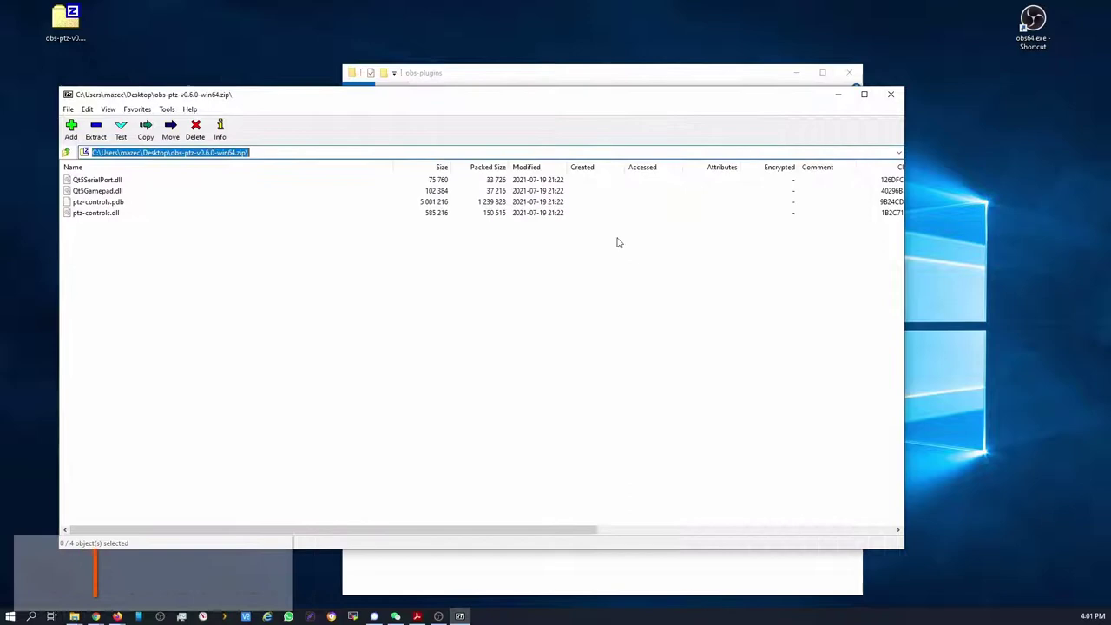
click(615, 80)
double_click(510, 213)
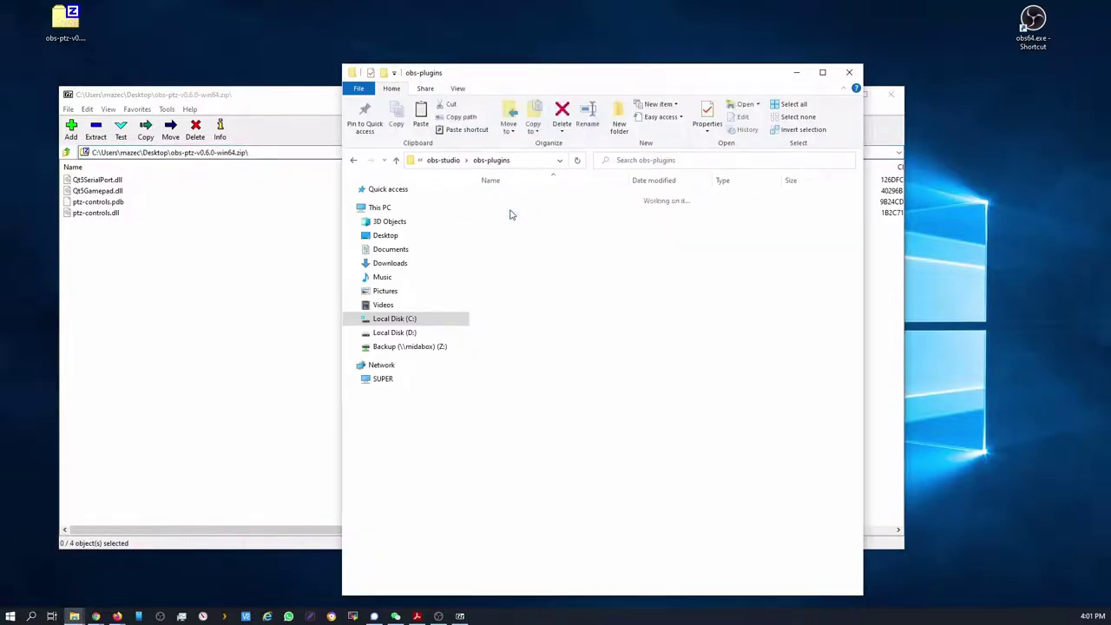
- Move all four obs-ptz files into 64bit, approving each admin prompt, then close 7-Zip
click(98, 180)
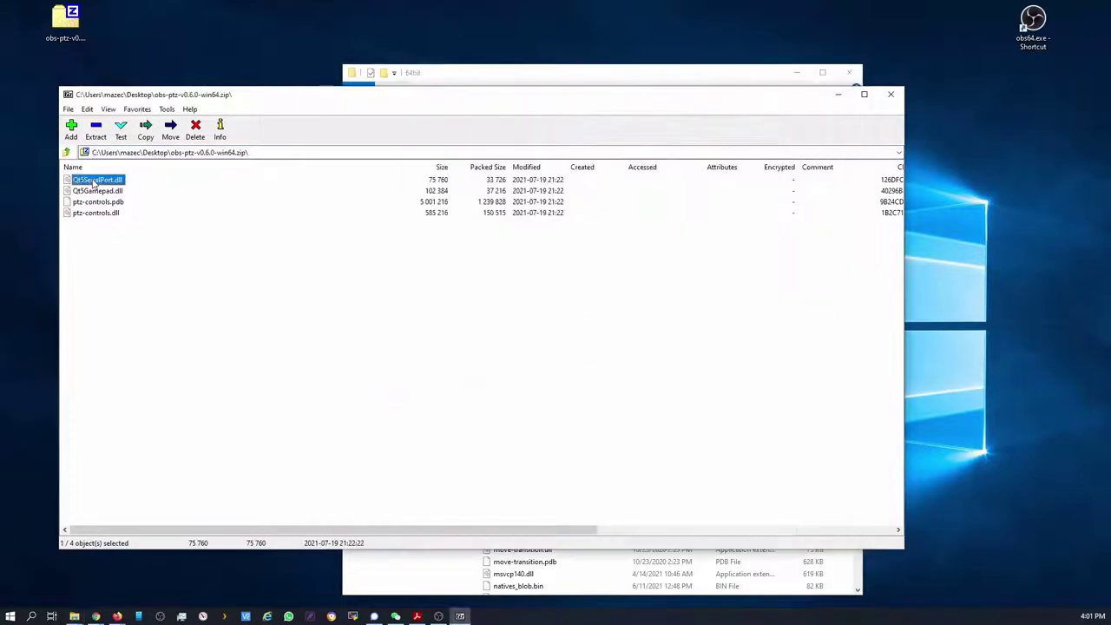
shift+click(98, 213)
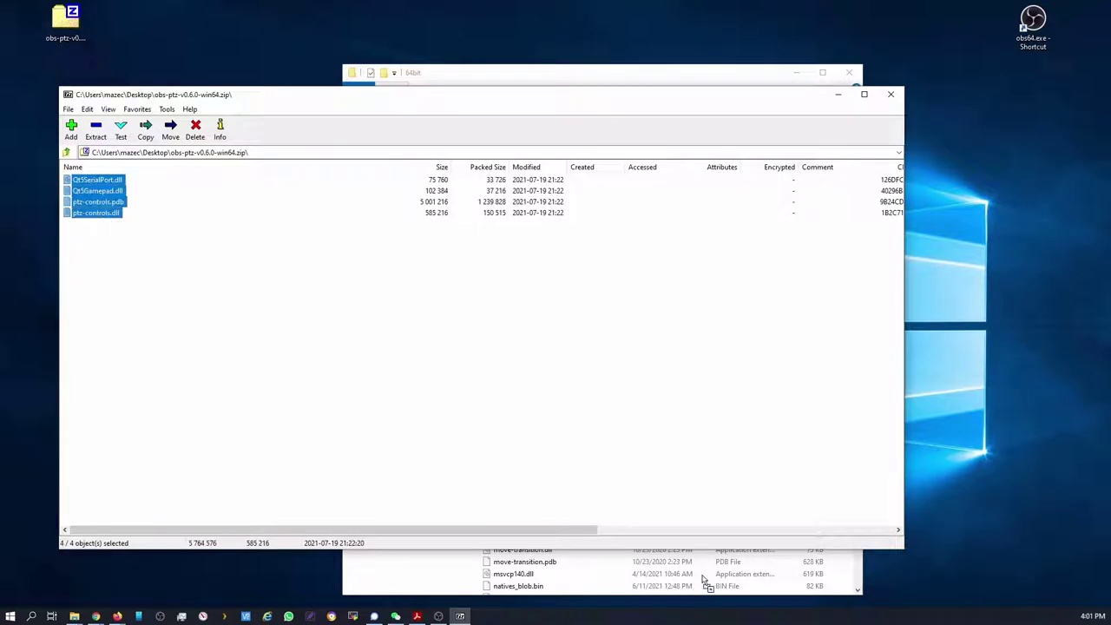
drag(705, 580, 707, 581)
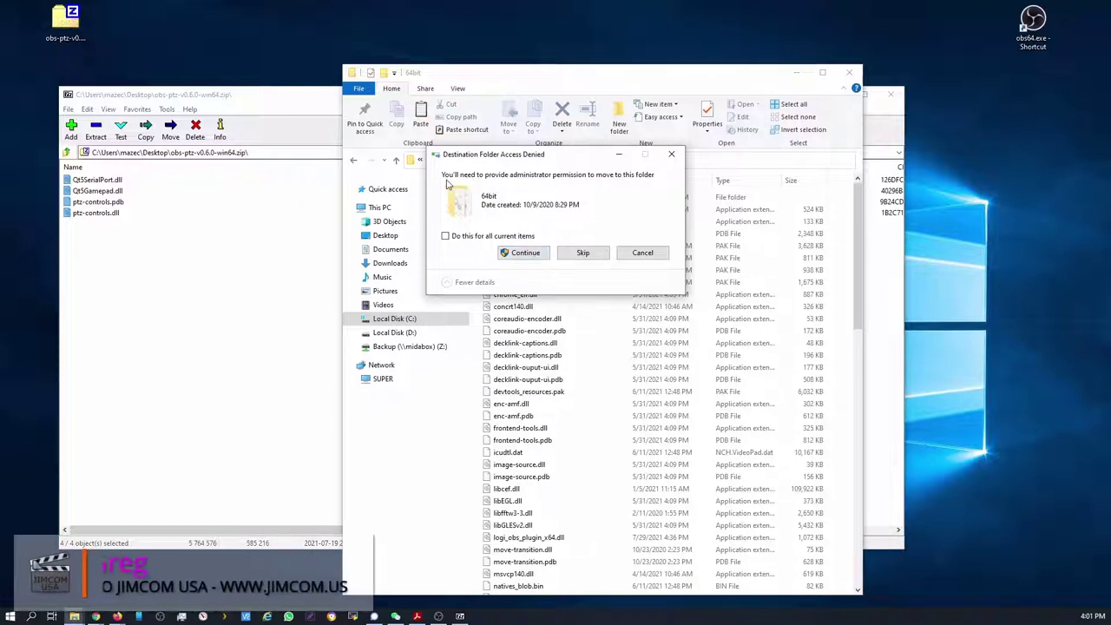
click(527, 254)
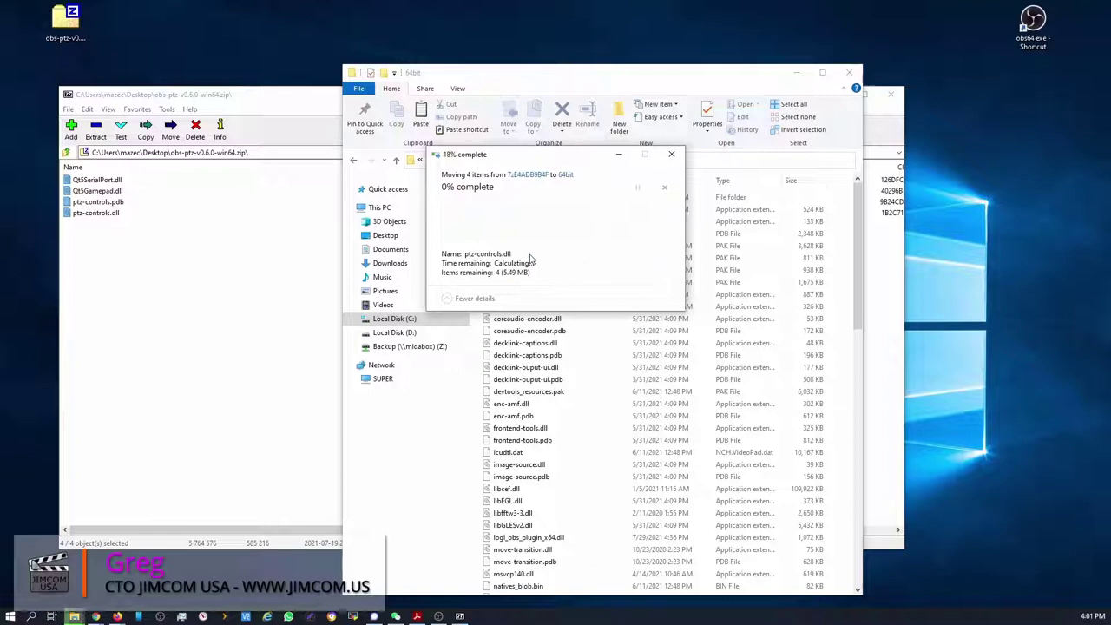
click(527, 254)
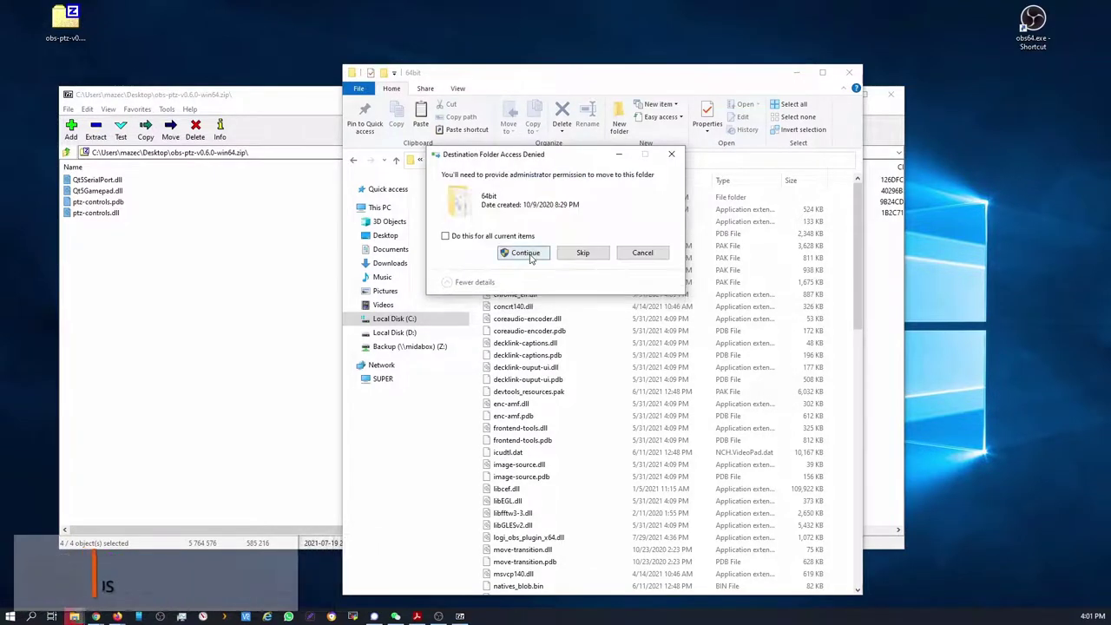
click(527, 253)
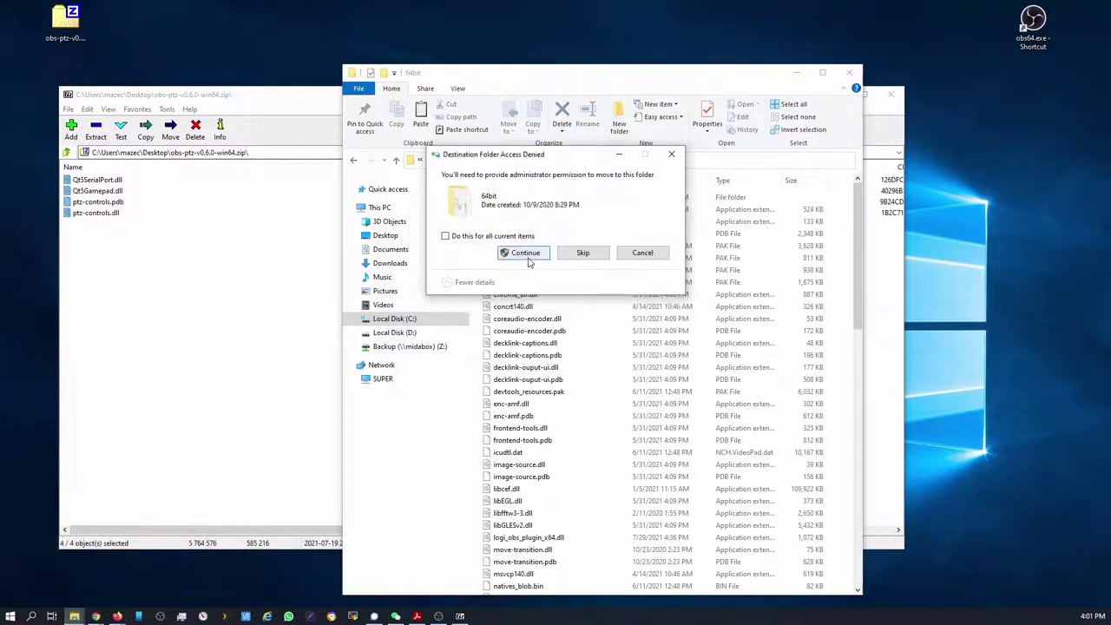
click(527, 254)
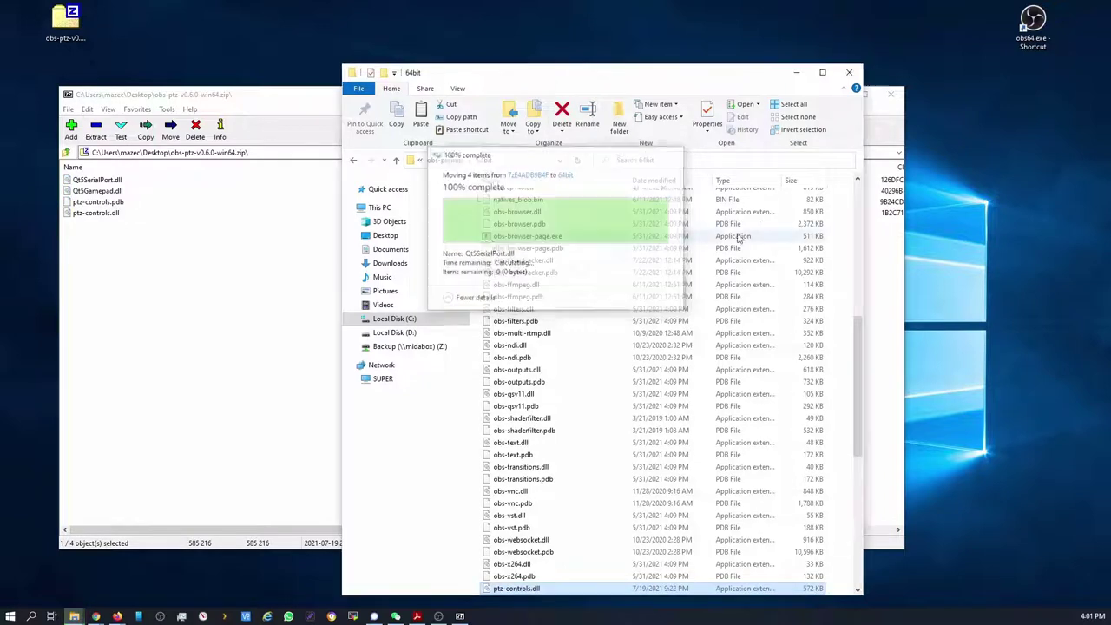
click(891, 95)
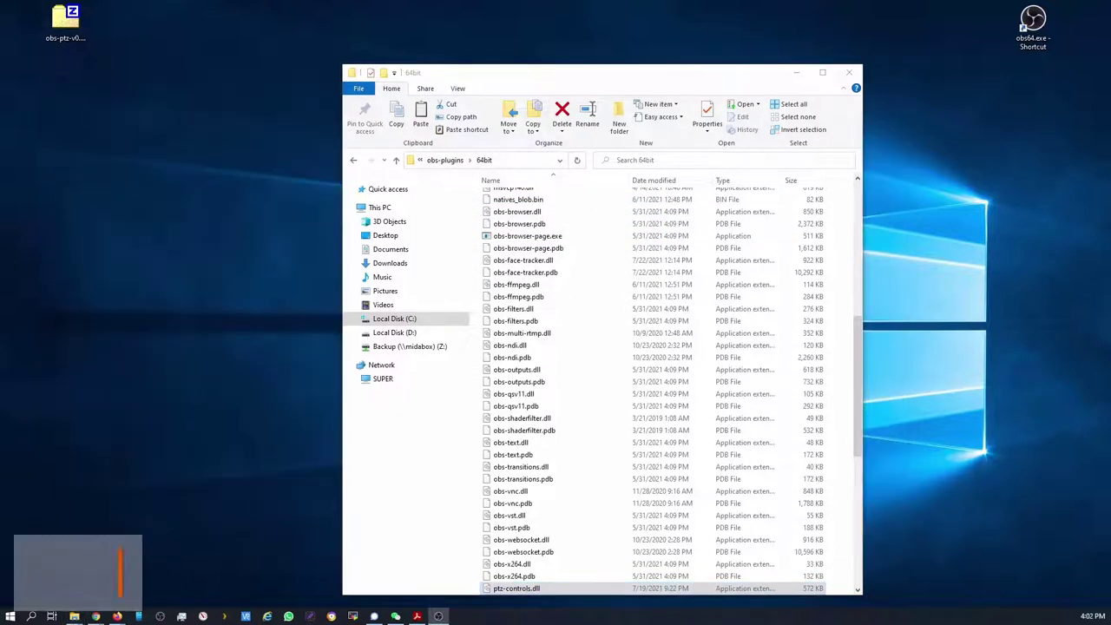
- Launch OBS Studio from the obs64 shortcut and show View > Docks with PTZ Controls listed
double_click(1035, 24)
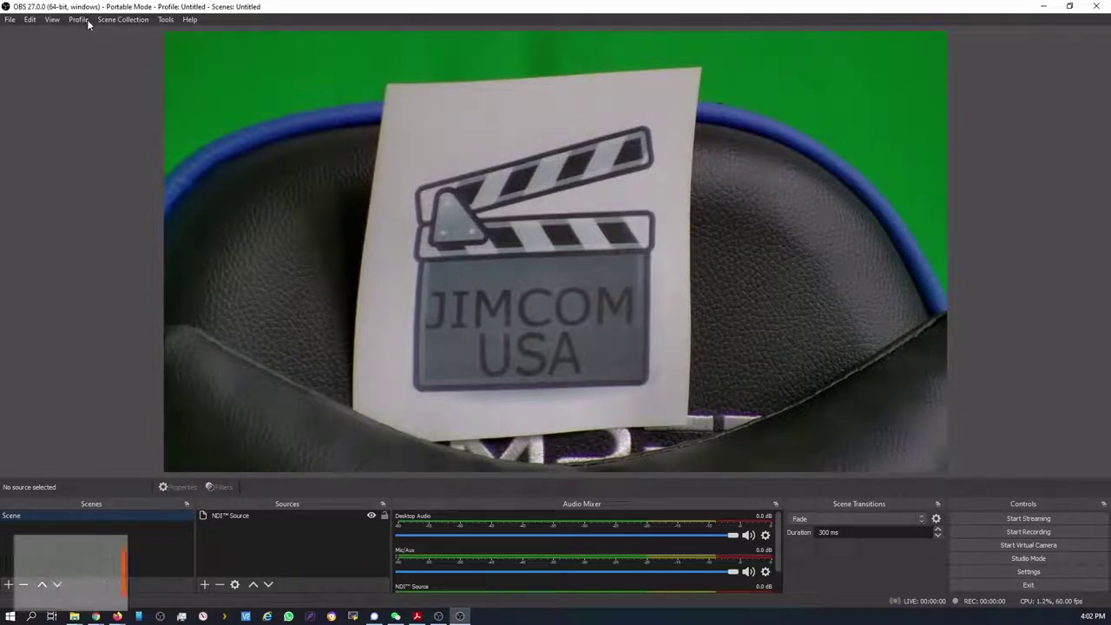
click(57, 23)
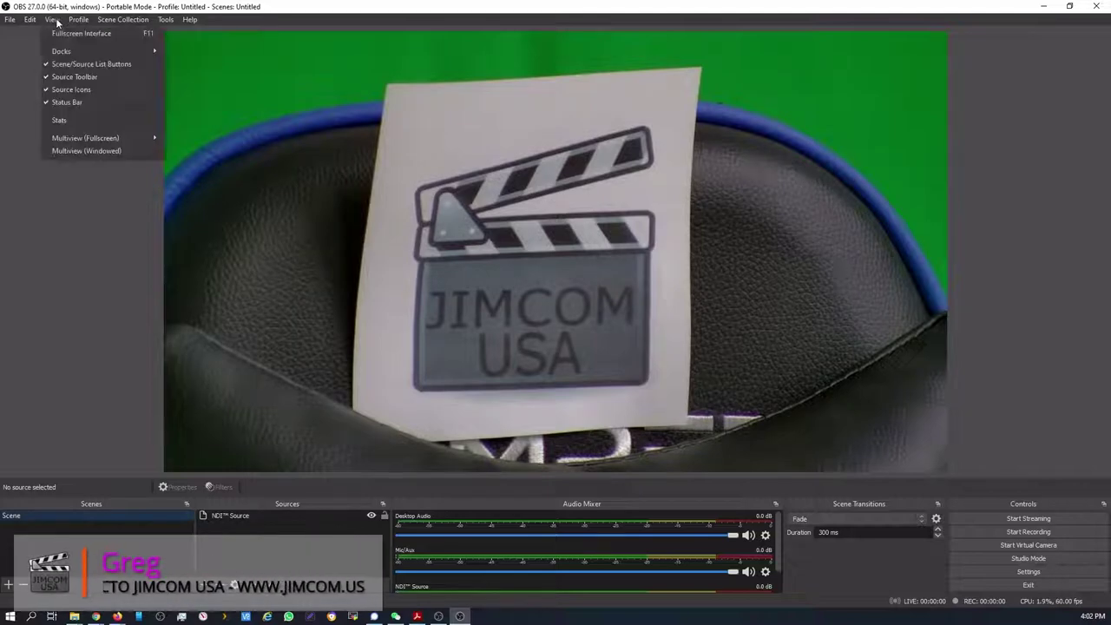
mouse_move(62, 52)
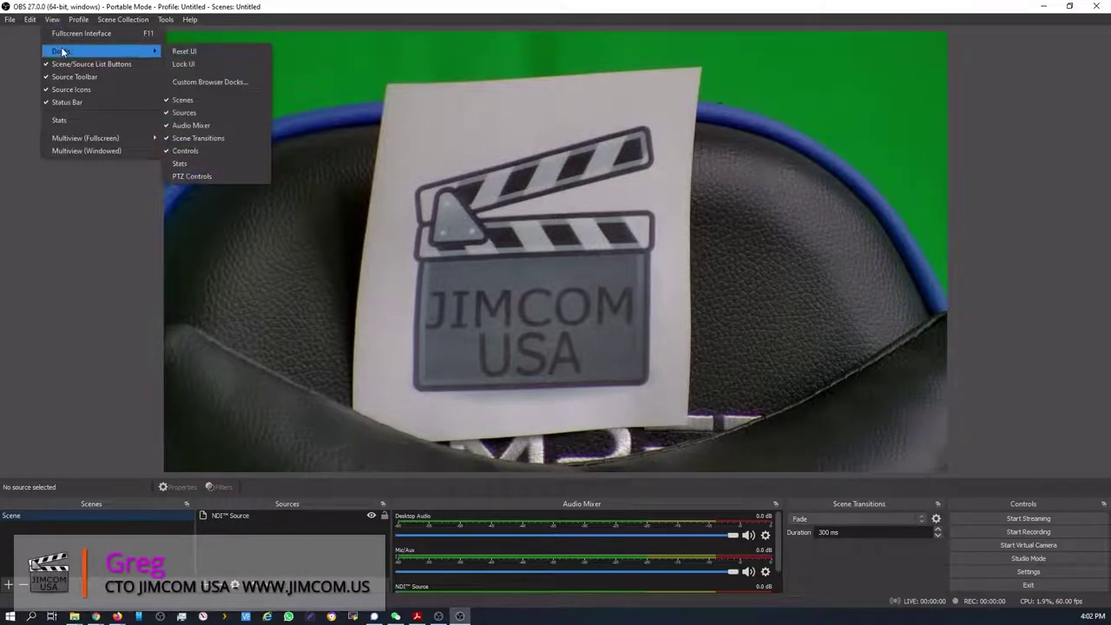
- Dock the PTZ Controls panel in the main window, tabbed together with Scene Transitions
click(203, 176)
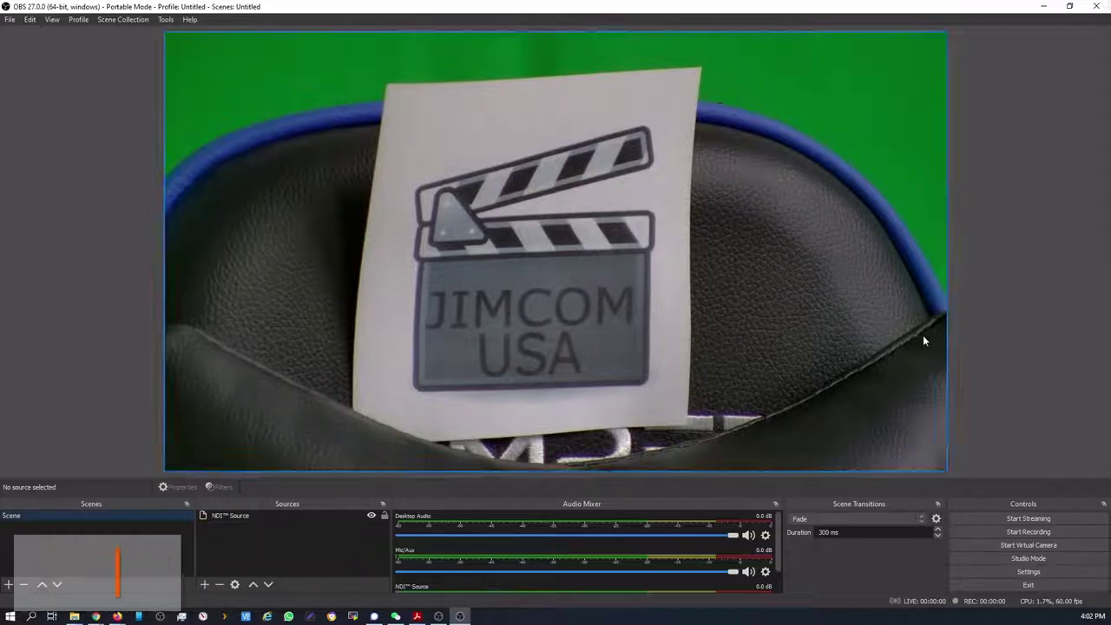
drag(831, 124, 272, 200)
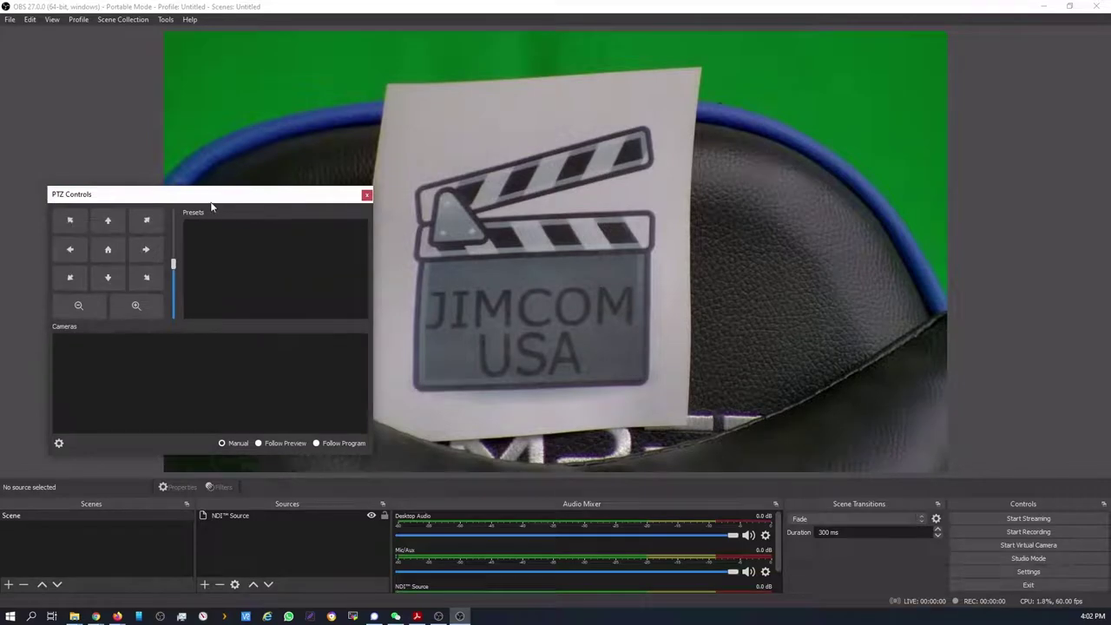
drag(211, 198, 888, 521)
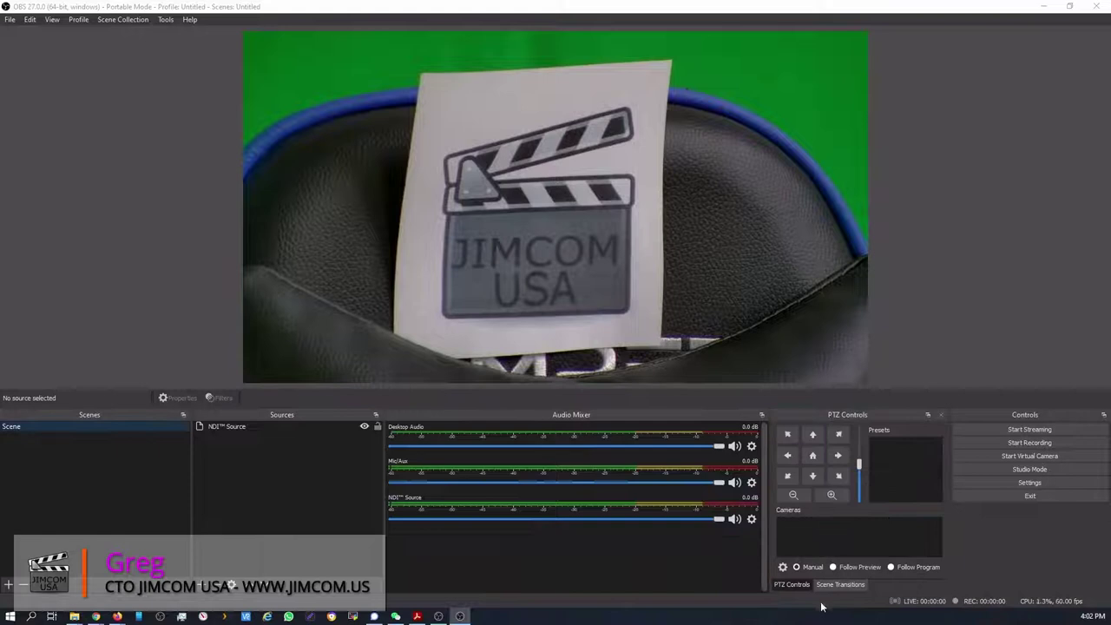
click(841, 585)
click(791, 586)
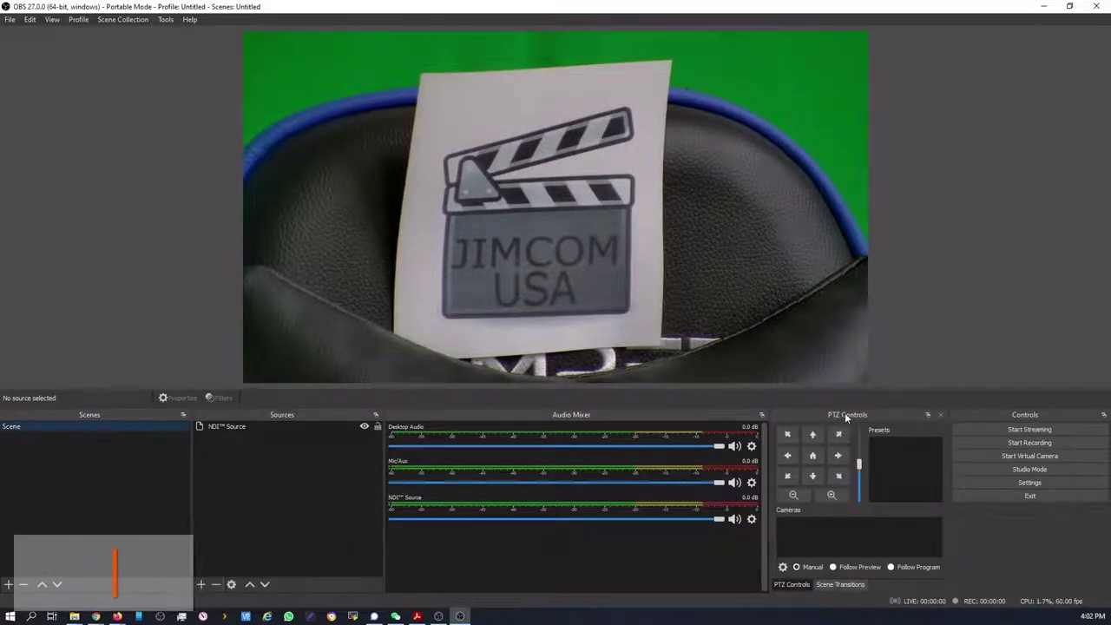
- Add a new VISCA over IP camera in the PTZ device settings
click(782, 567)
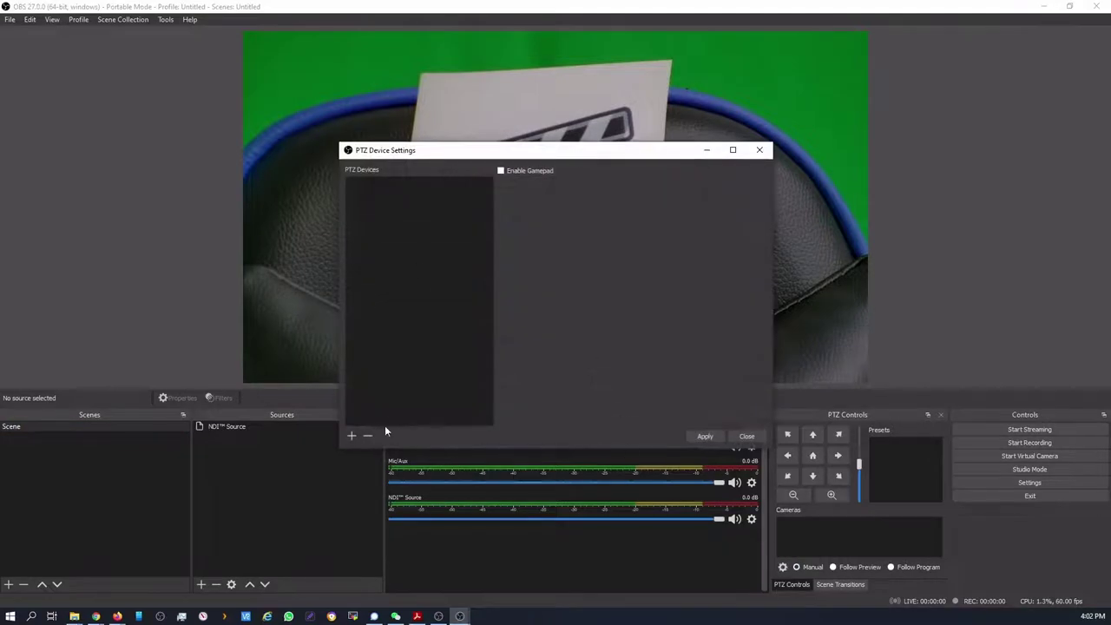
click(352, 436)
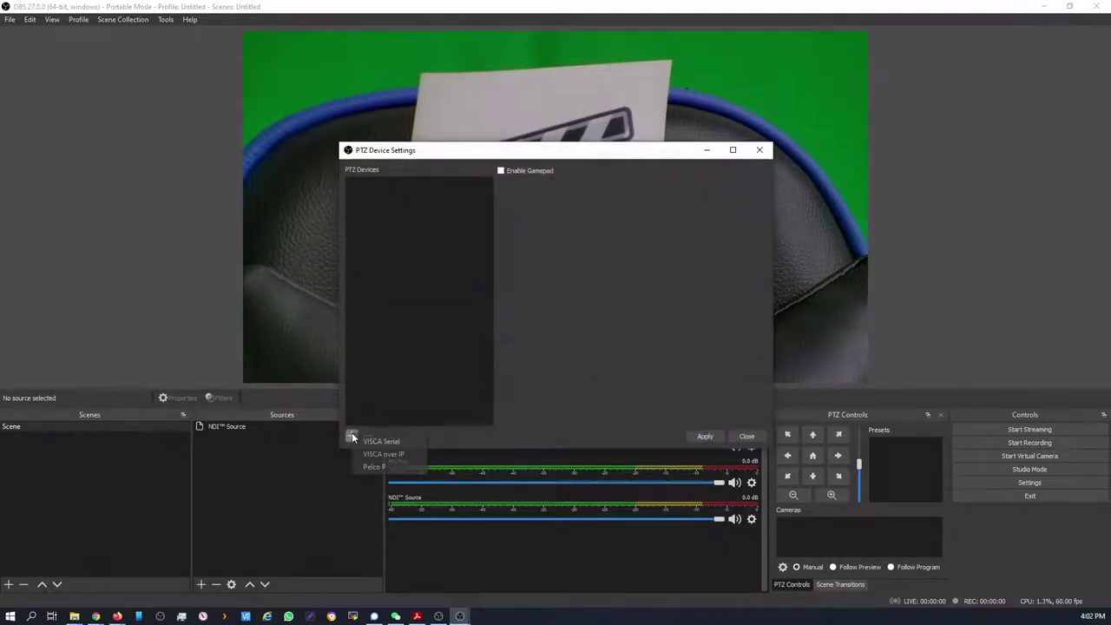
click(396, 455)
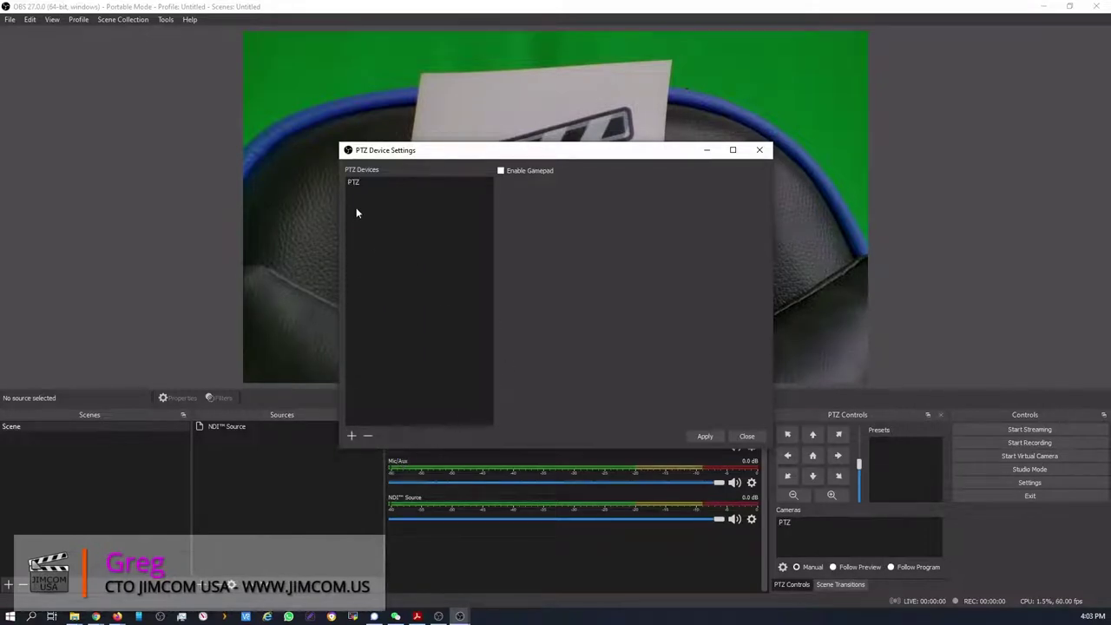
click(352, 183)
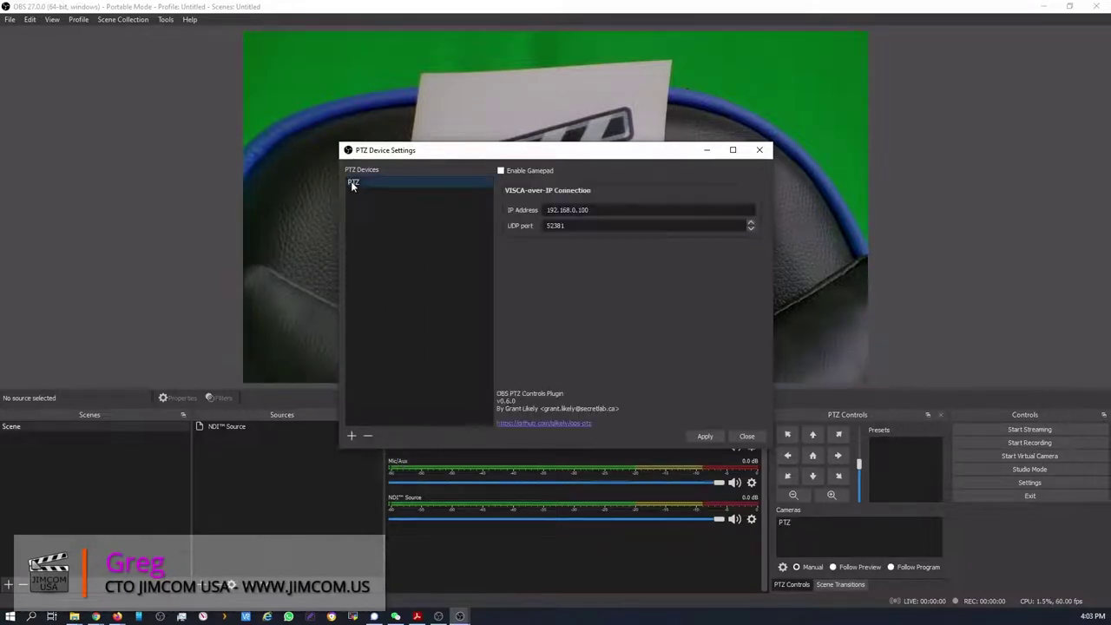
- Set the camera's IP to 192.168.0.201 and UDP port to 1259, then apply
click(610, 210)
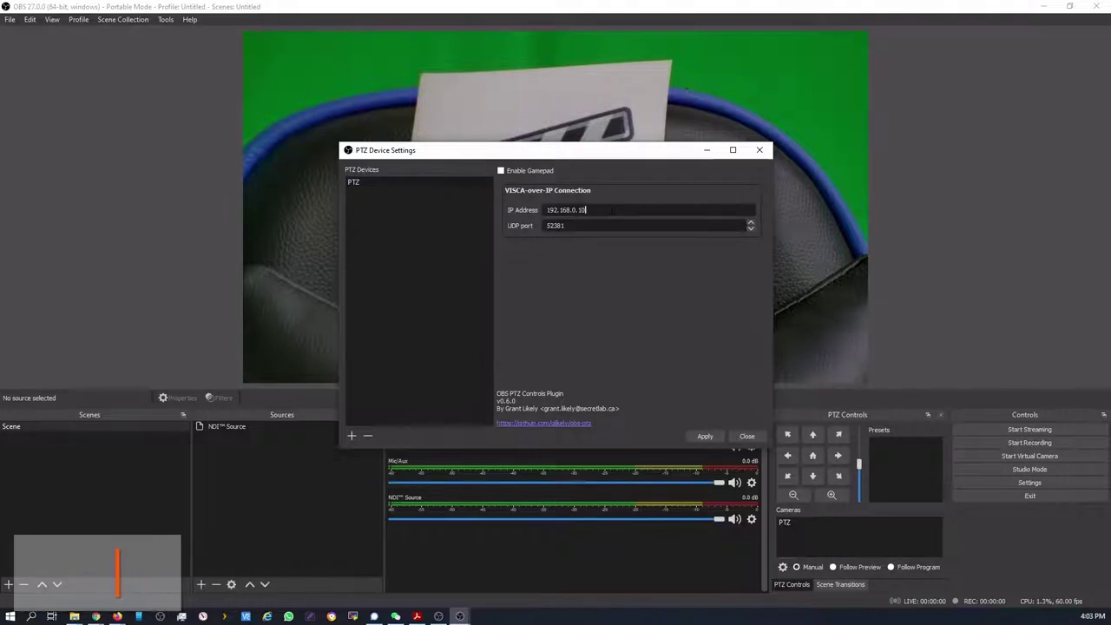
key(BackSpace)
key(BackSpace)
key(BackSpace)
text(20)
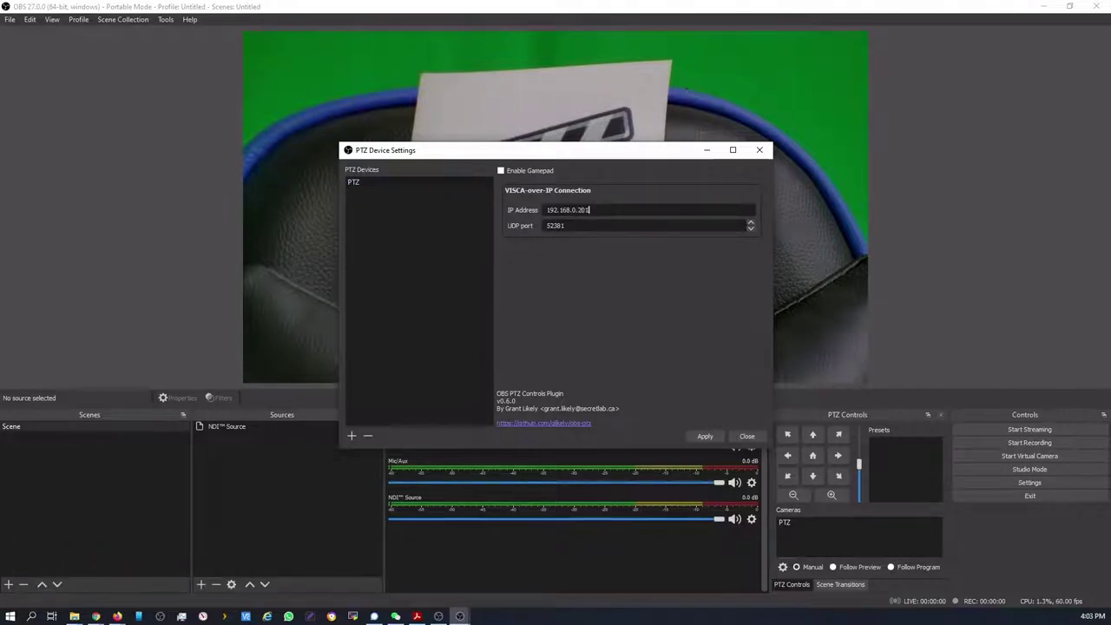
click(567, 226)
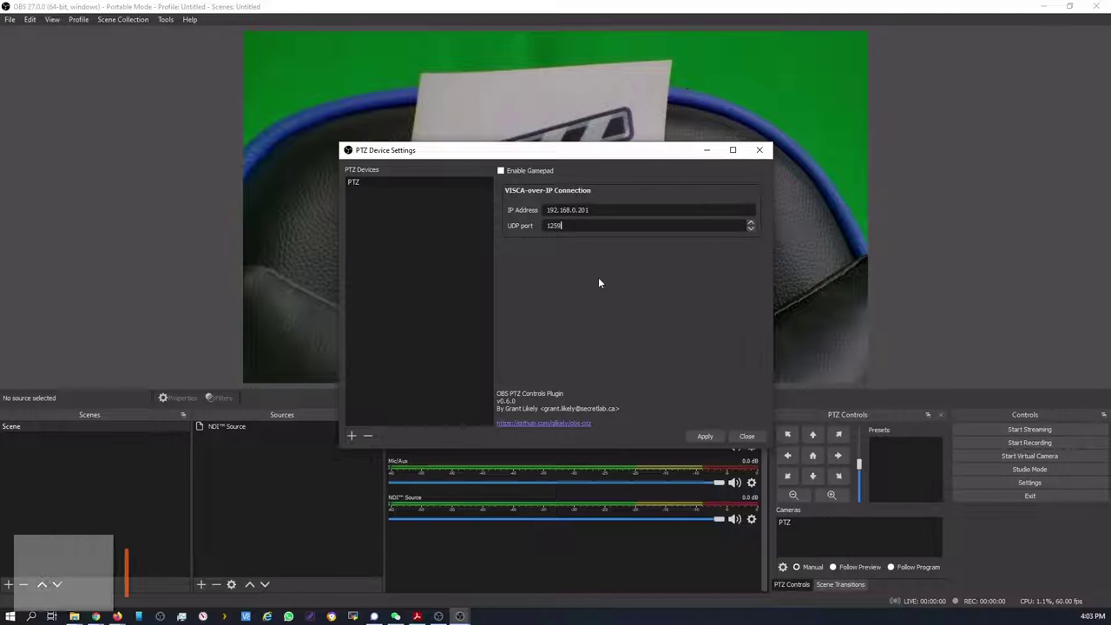
click(706, 438)
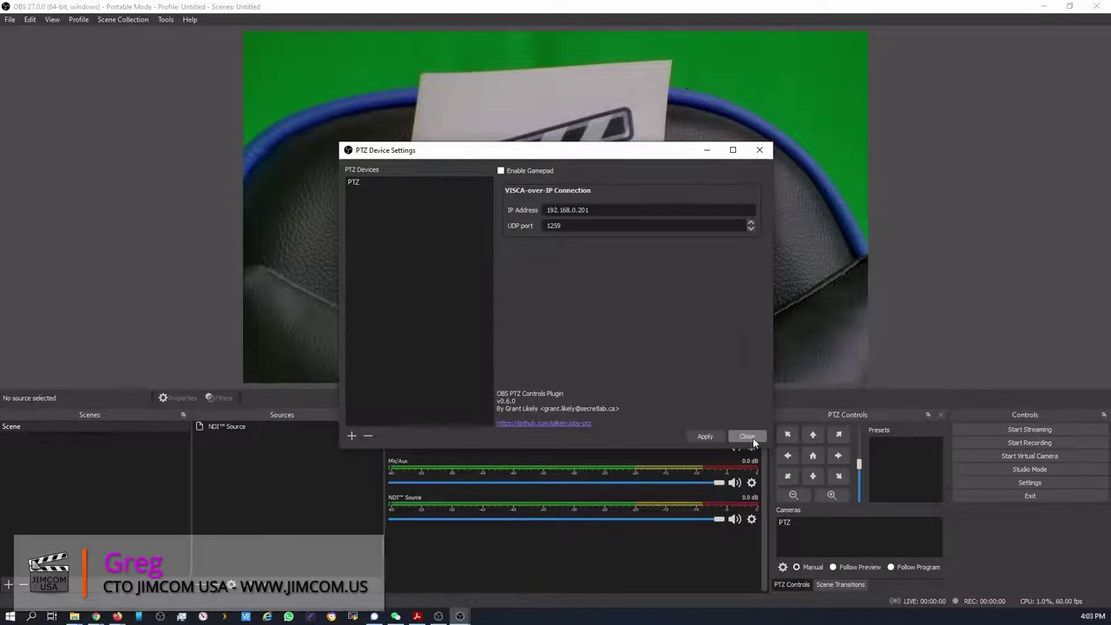
click(749, 436)
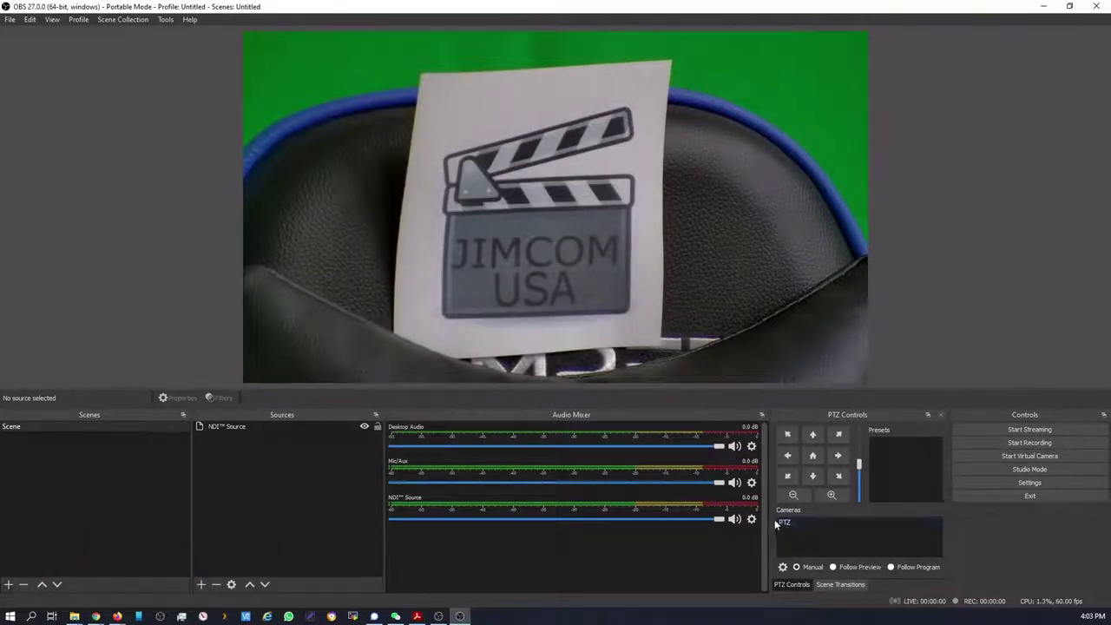
- Widen the PTZ panel, select the PTZ camera, and recall Presets 1, 3 and 2
drag(769, 517, 650, 520)
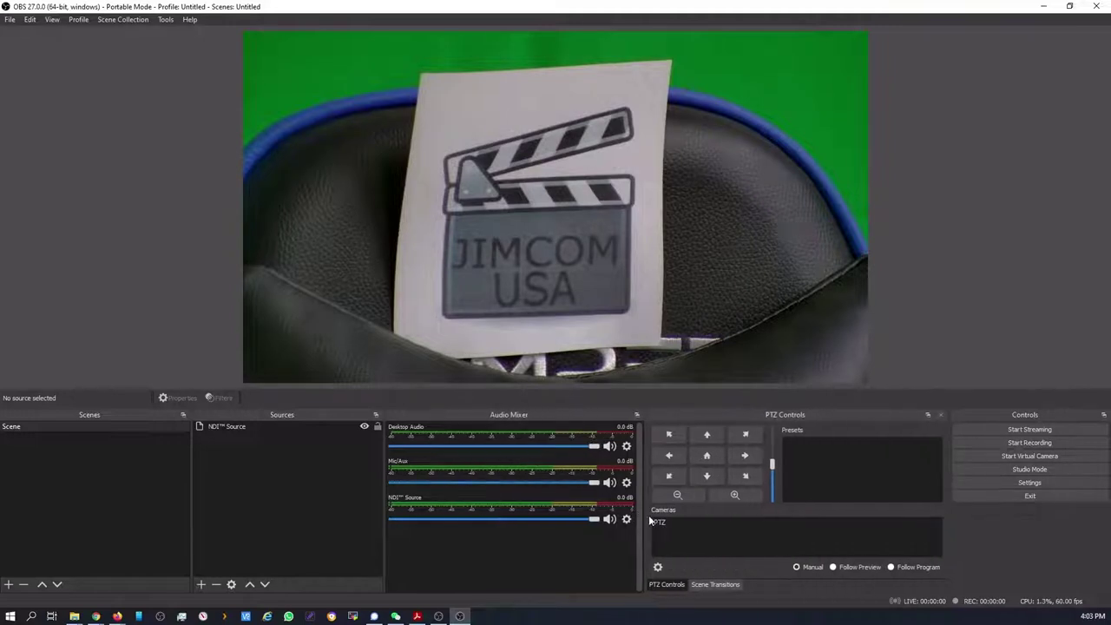
click(658, 522)
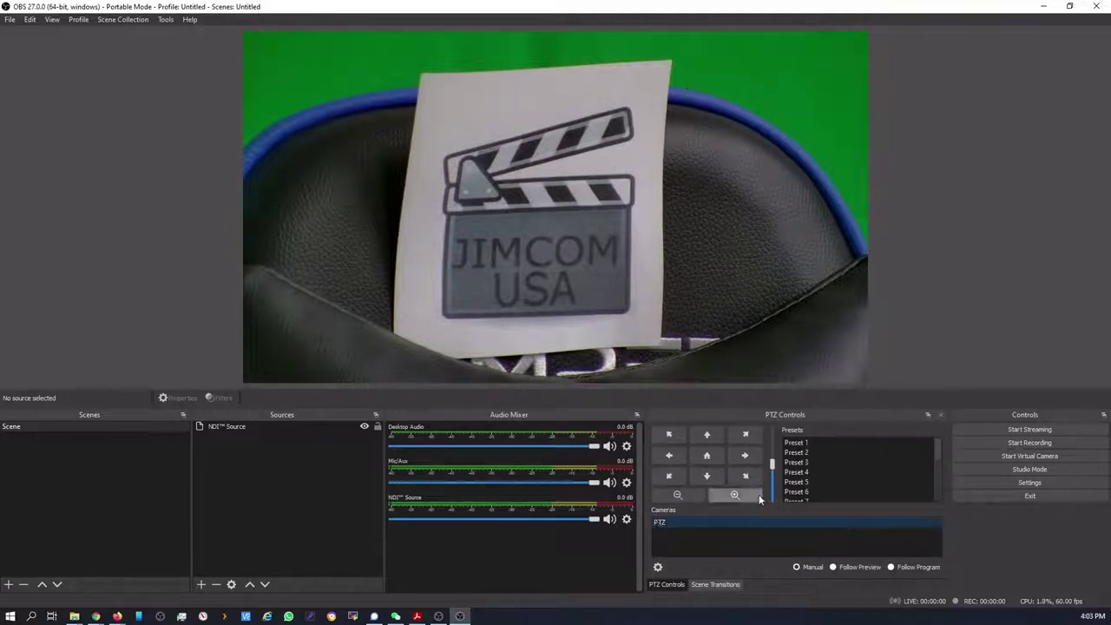
double_click(802, 446)
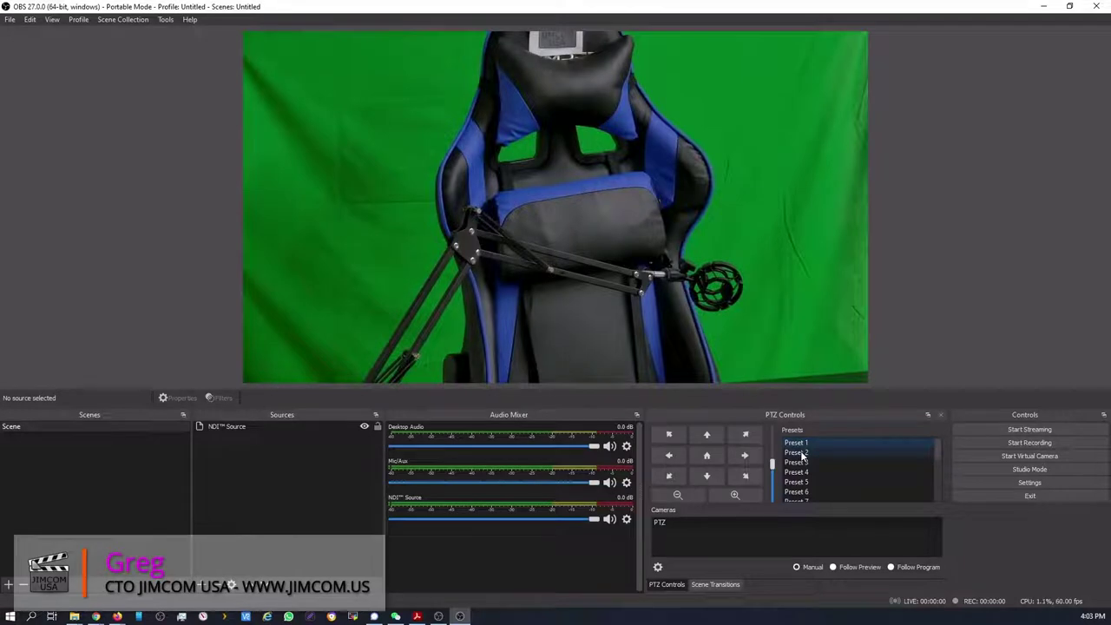
double_click(802, 463)
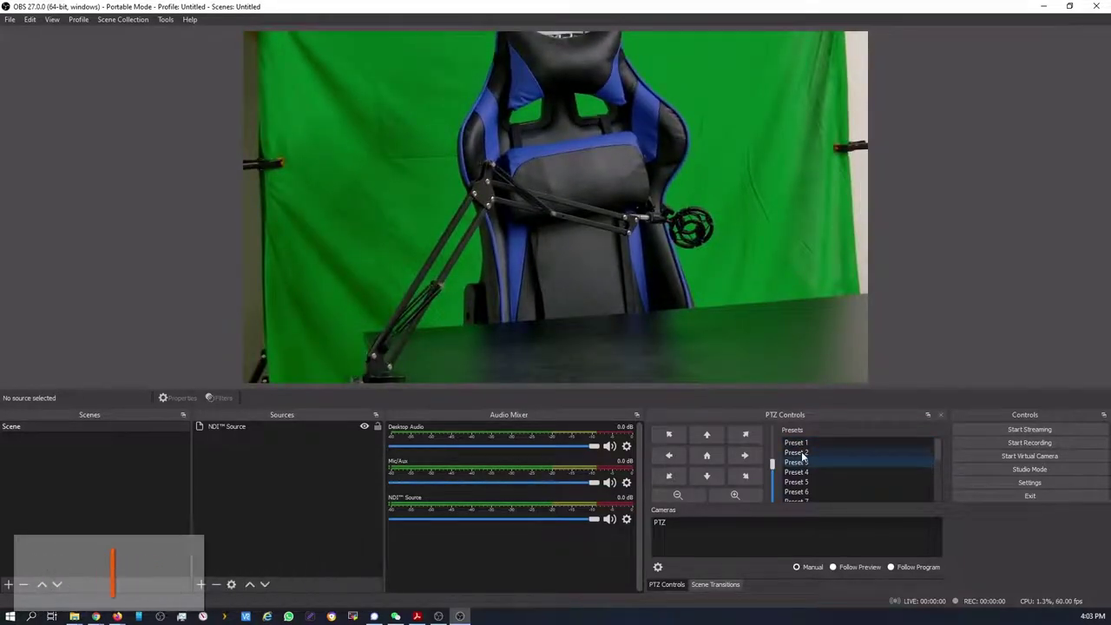
double_click(800, 453)
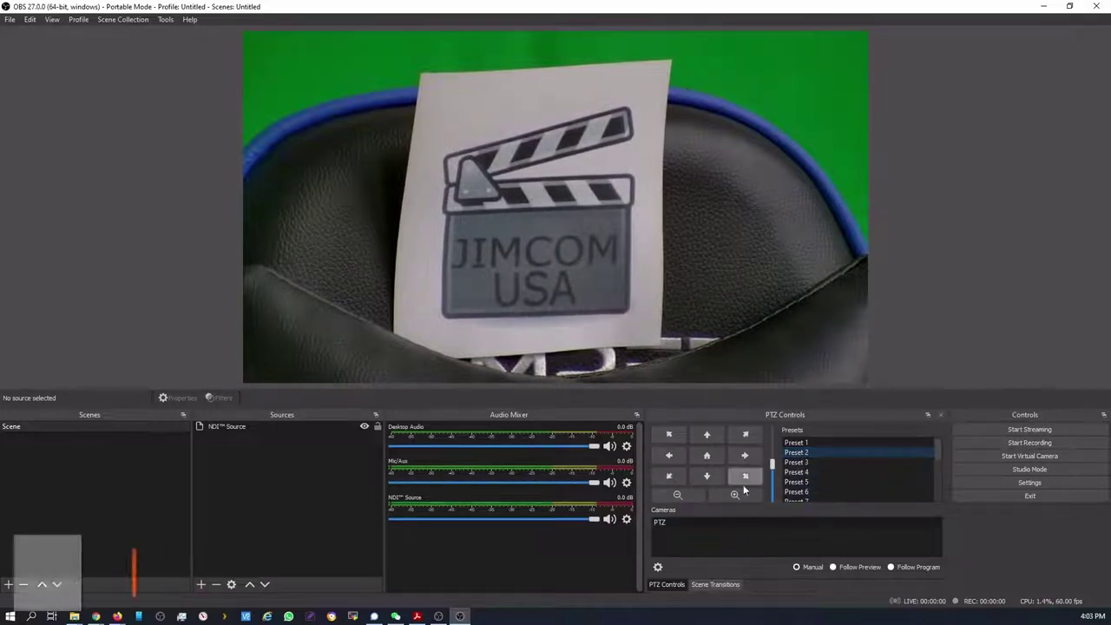
- Zoom the camera out, tilt it down, send it home, then pan left and right
click(680, 496)
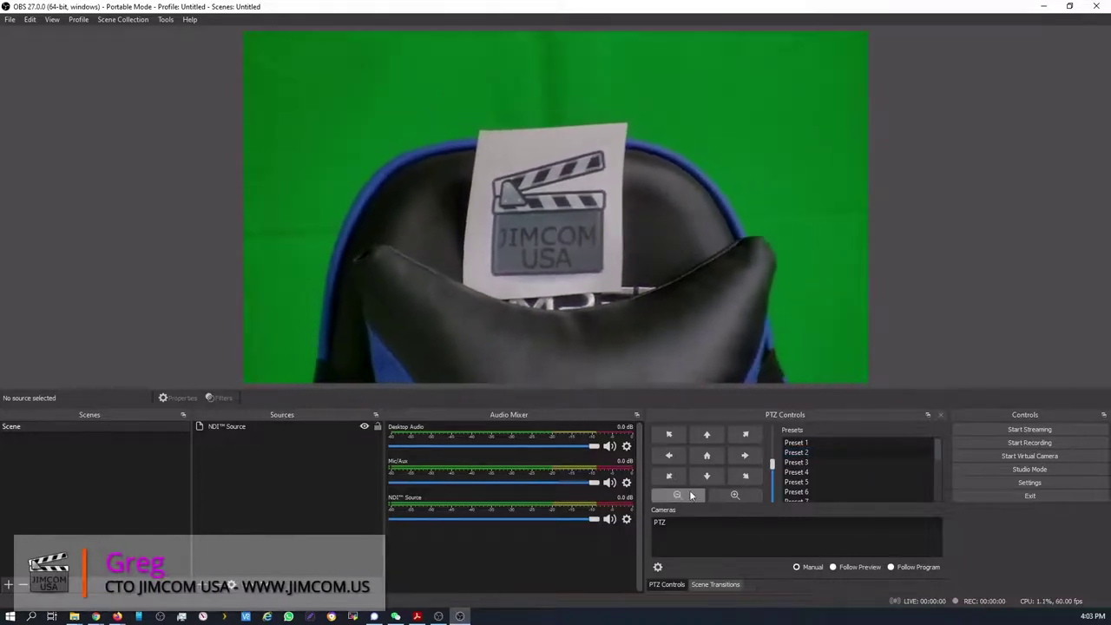
click(699, 480)
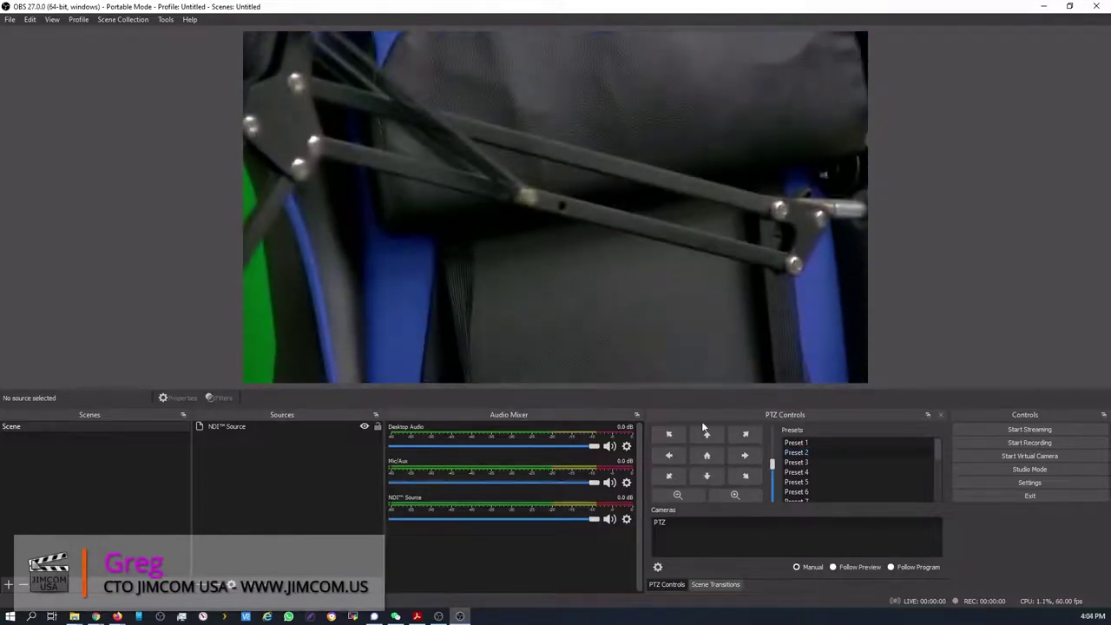
click(705, 453)
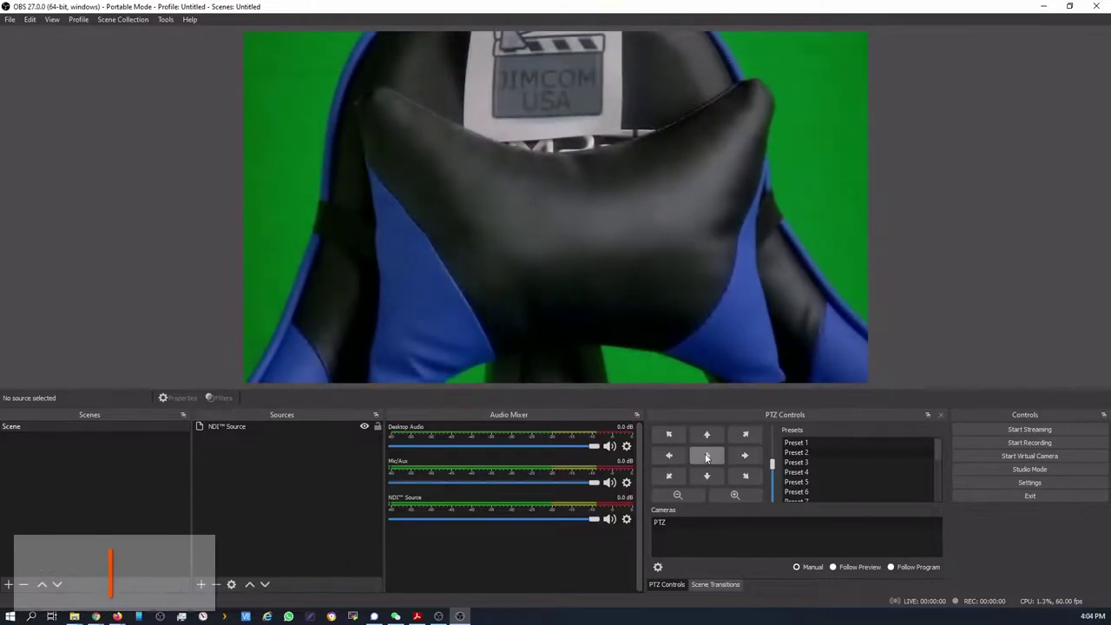
click(673, 458)
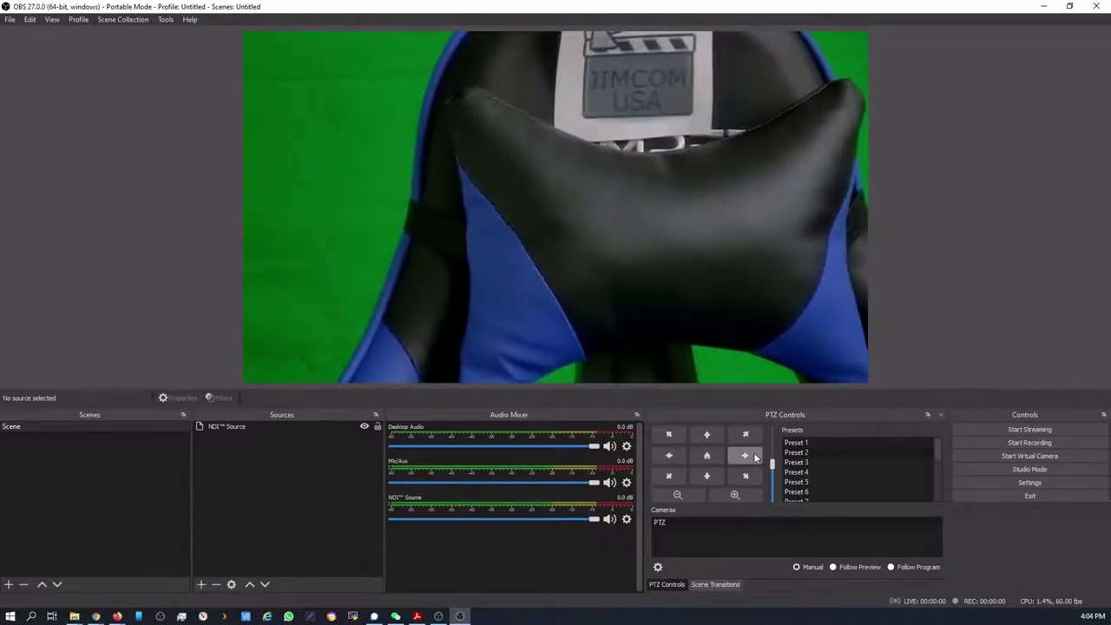
click(745, 456)
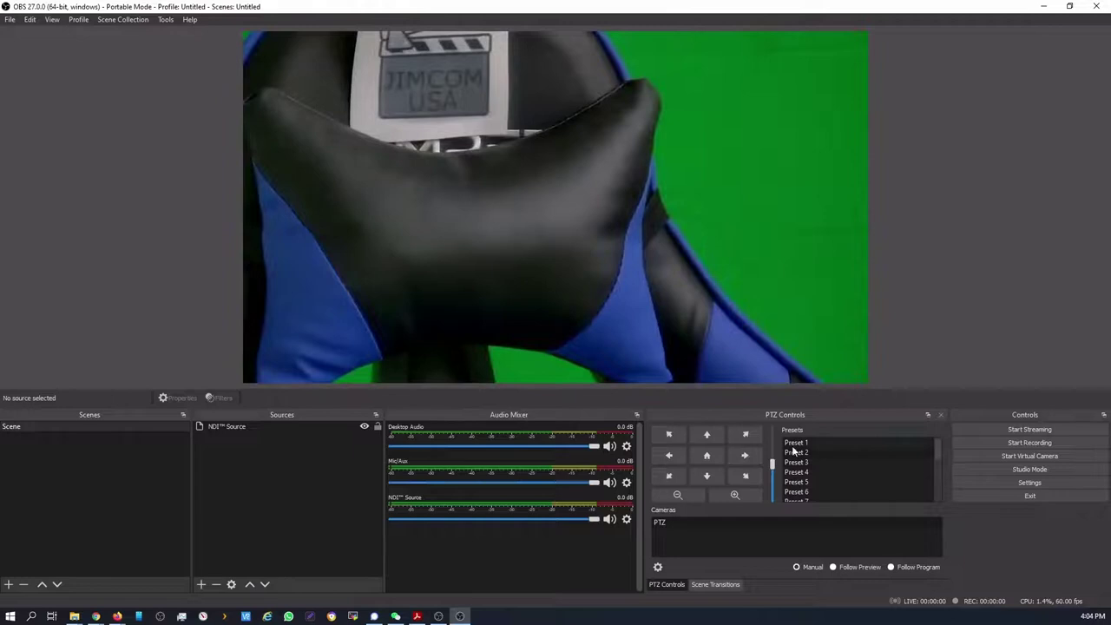
- Save the current camera position as Preset 4
click(799, 473)
right_click(800, 474)
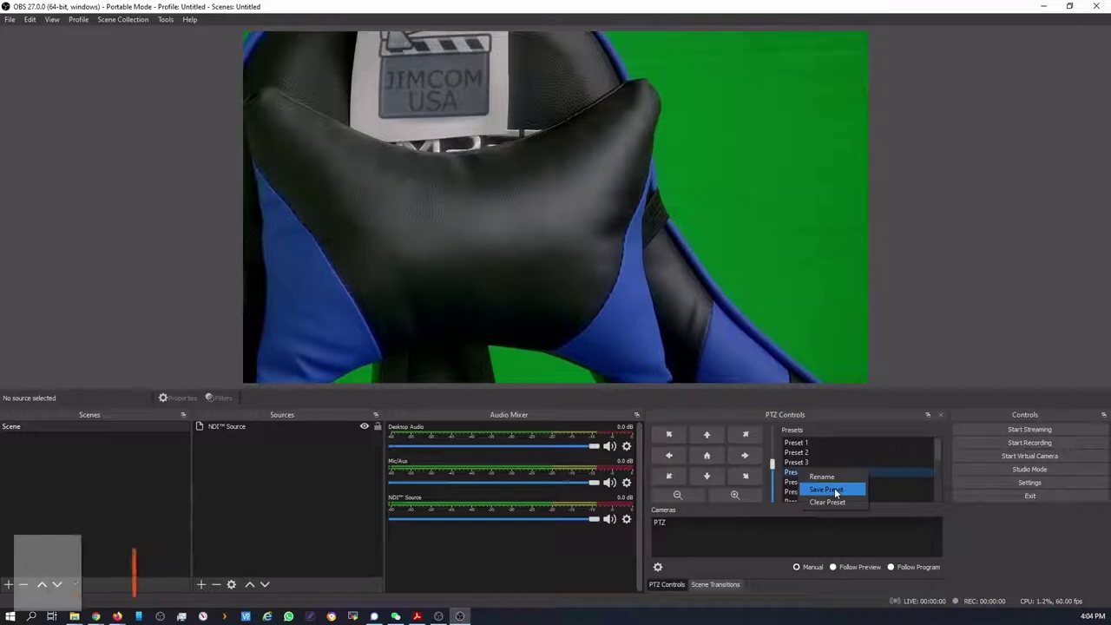
click(835, 490)
- Rename Preset 4 to 'My new Preset', then recall Preset 1 and My new Preset
right_click(811, 477)
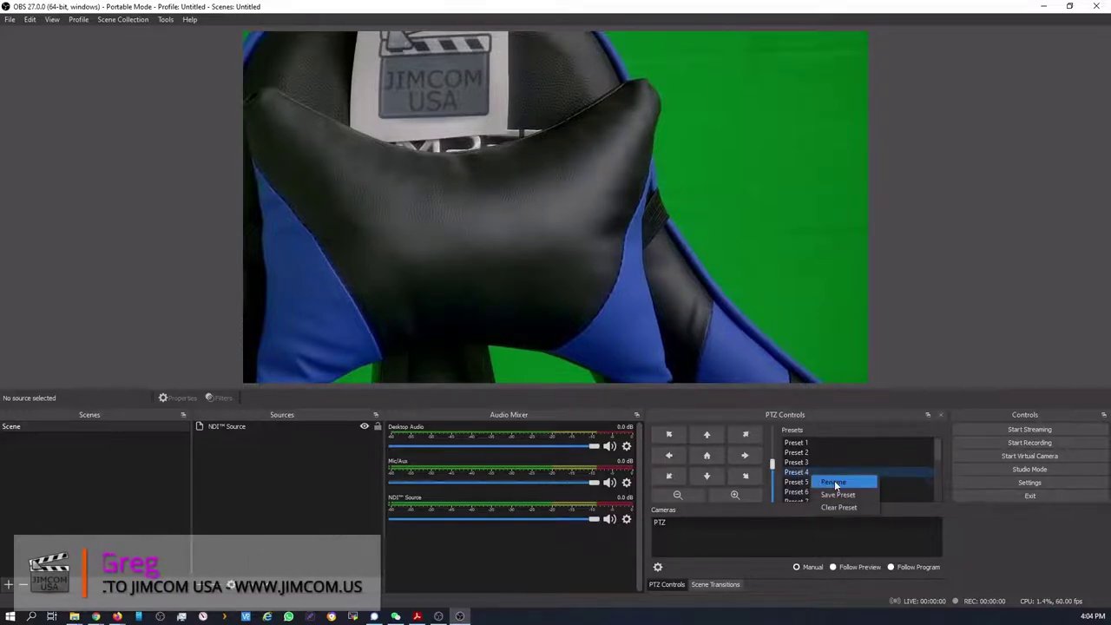
click(834, 482)
text(My )
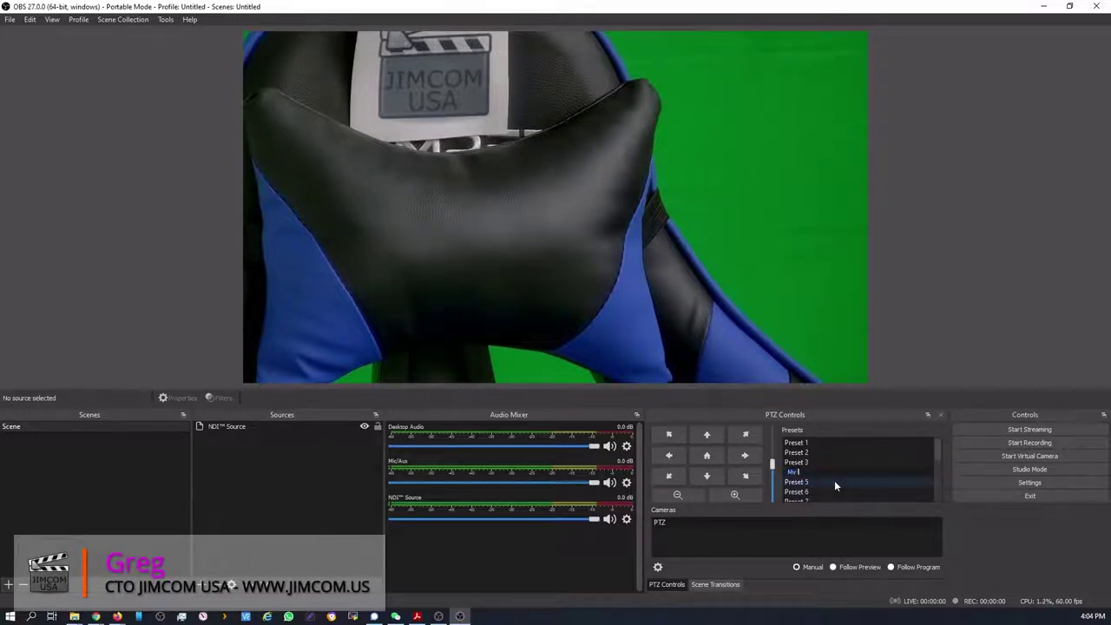
text(new Preset)
key(Return)
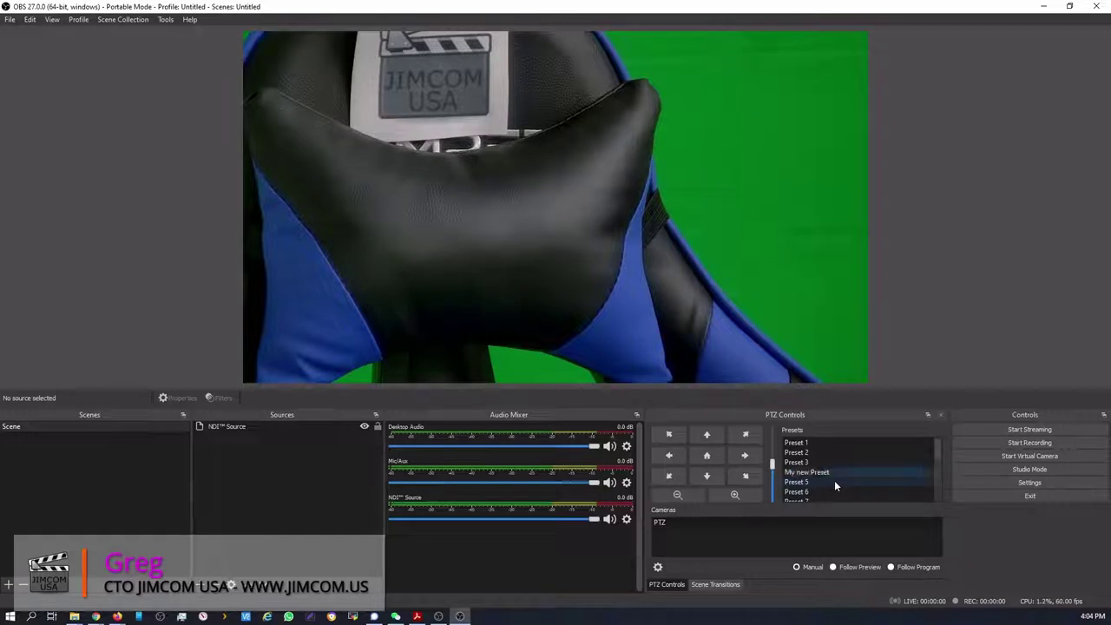
double_click(798, 443)
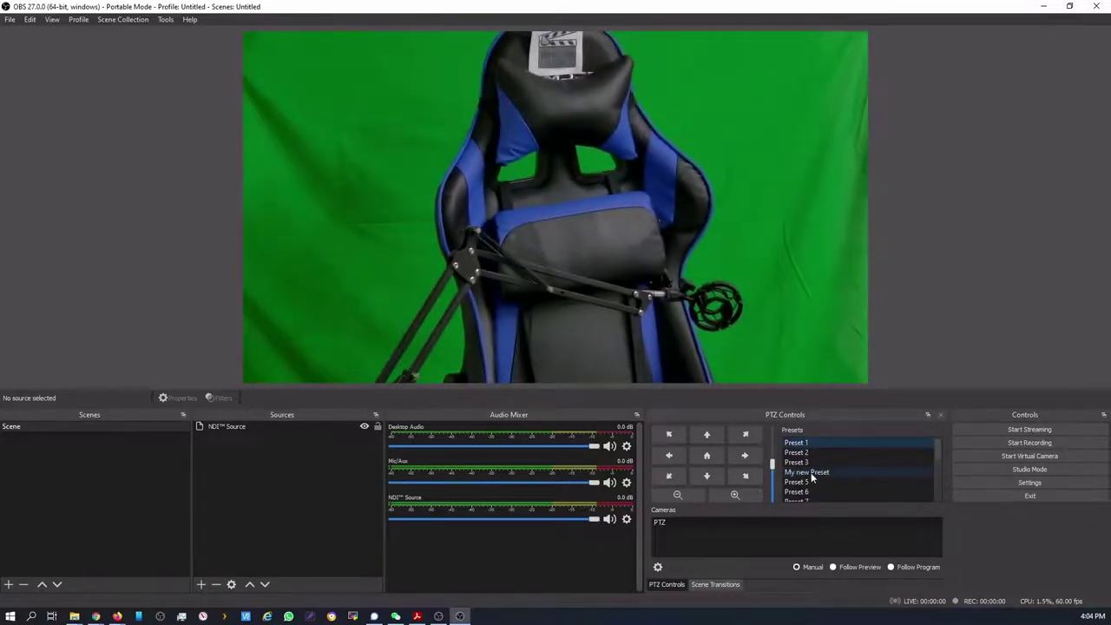
double_click(812, 473)
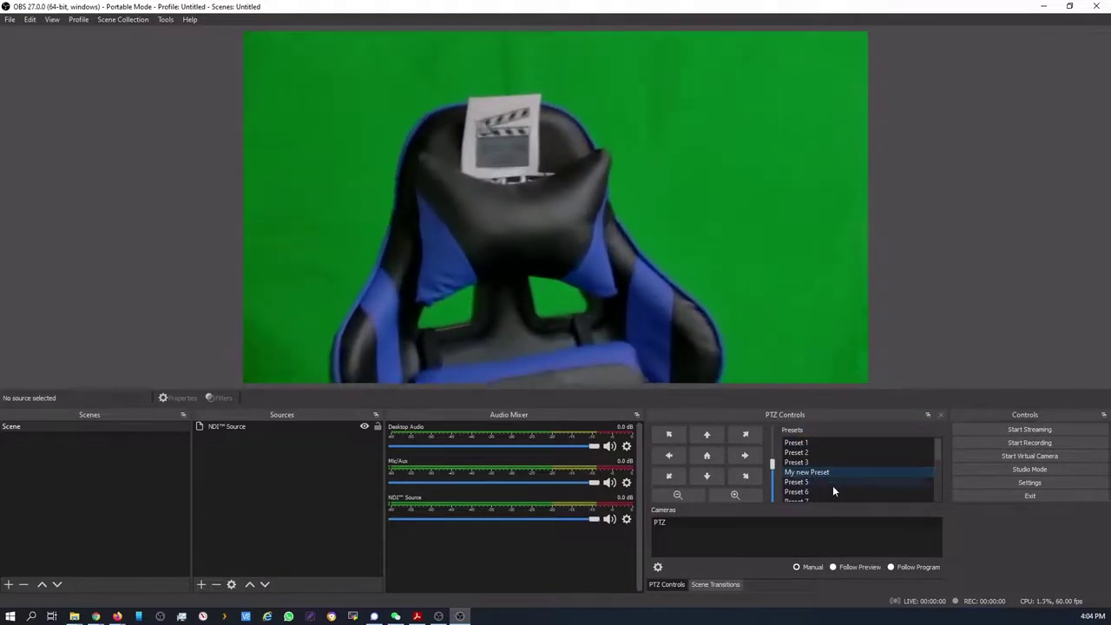
- Recall Preset 2 and rename it to 'Logo'
double_click(797, 453)
right_click(799, 454)
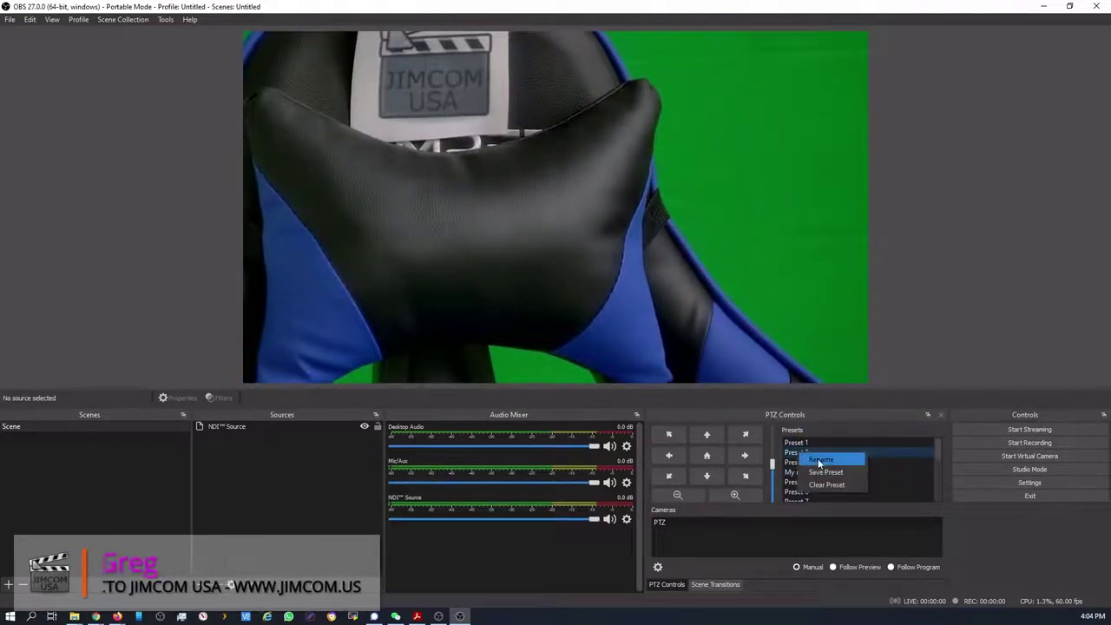
click(816, 458)
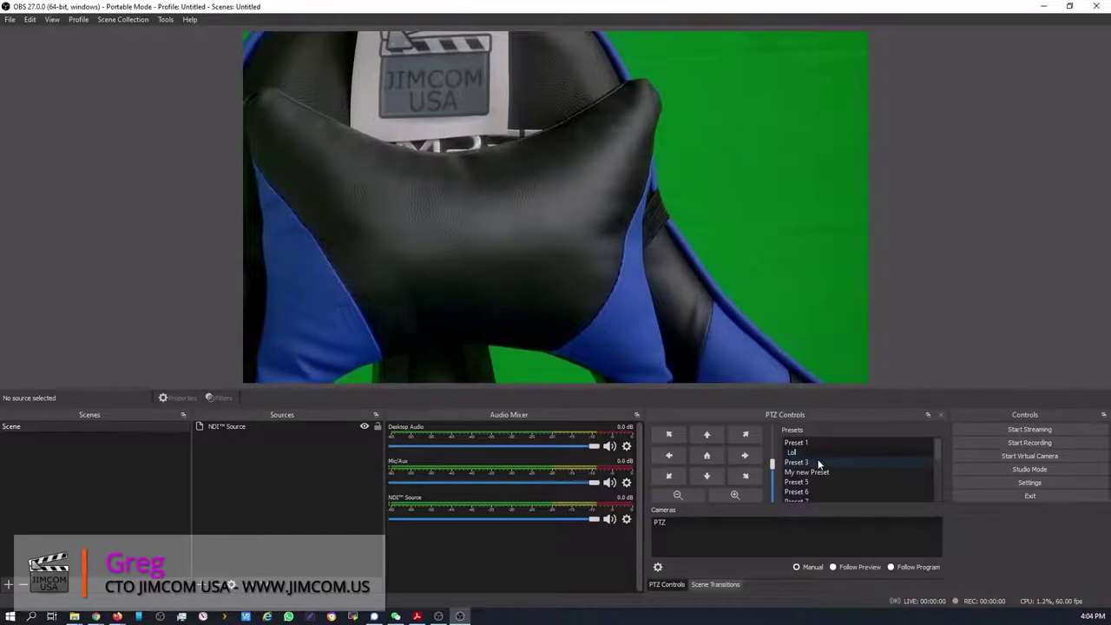
text(Logo)
key(Return)
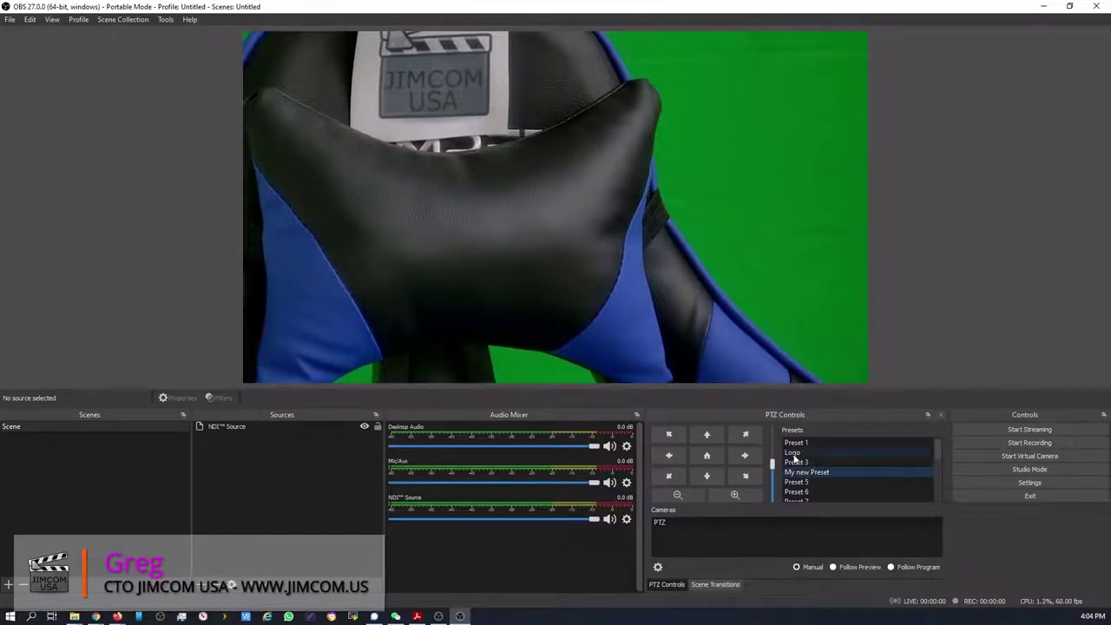
- Test the presets by recalling Logo, My new Preset, then Preset 1
double_click(793, 454)
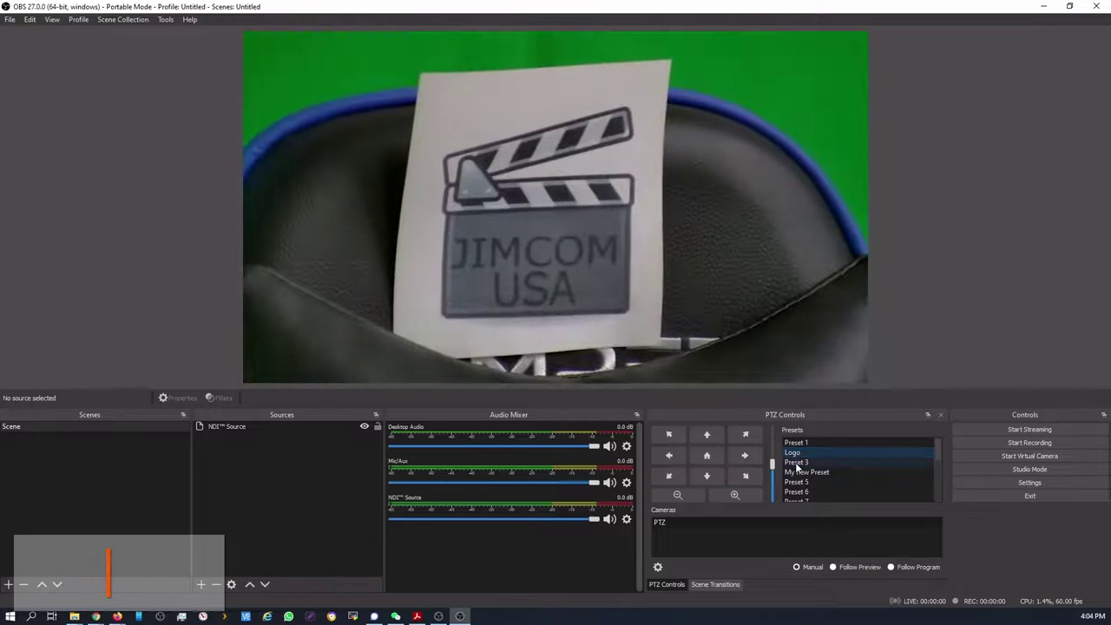
double_click(801, 473)
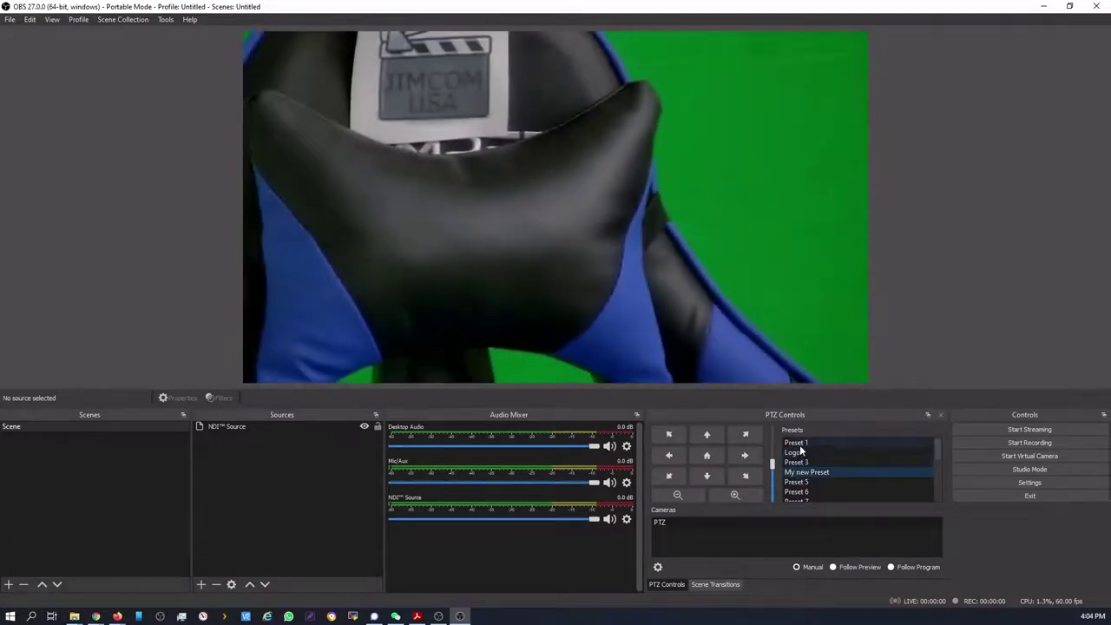
double_click(799, 445)
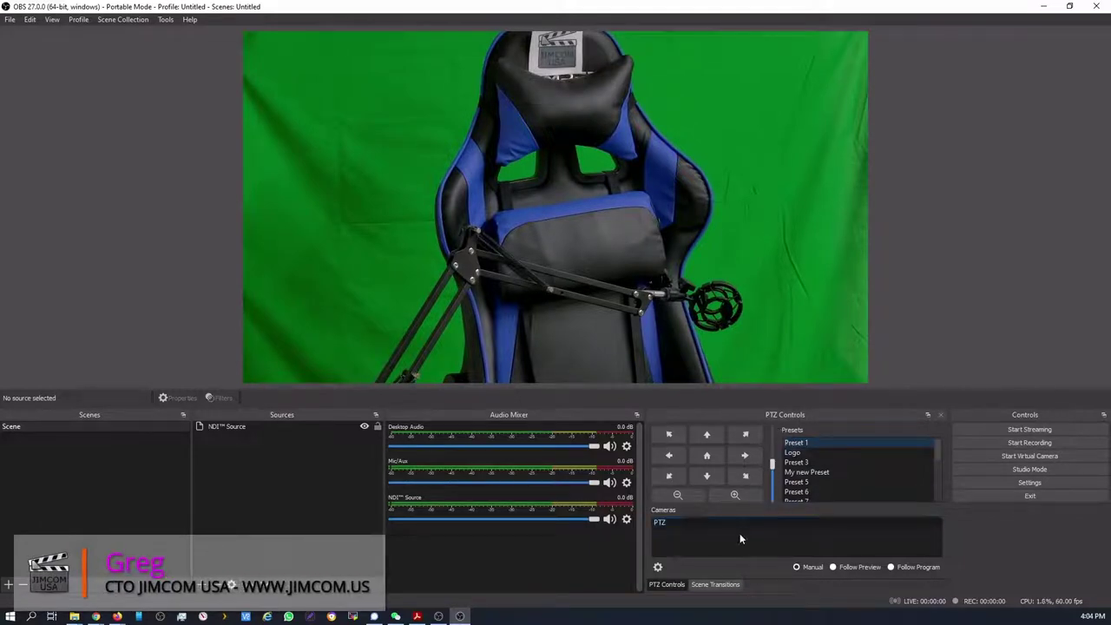
- Rename the existing PTZ camera to 'Cam 1' in the PTZ device settings
click(662, 524)
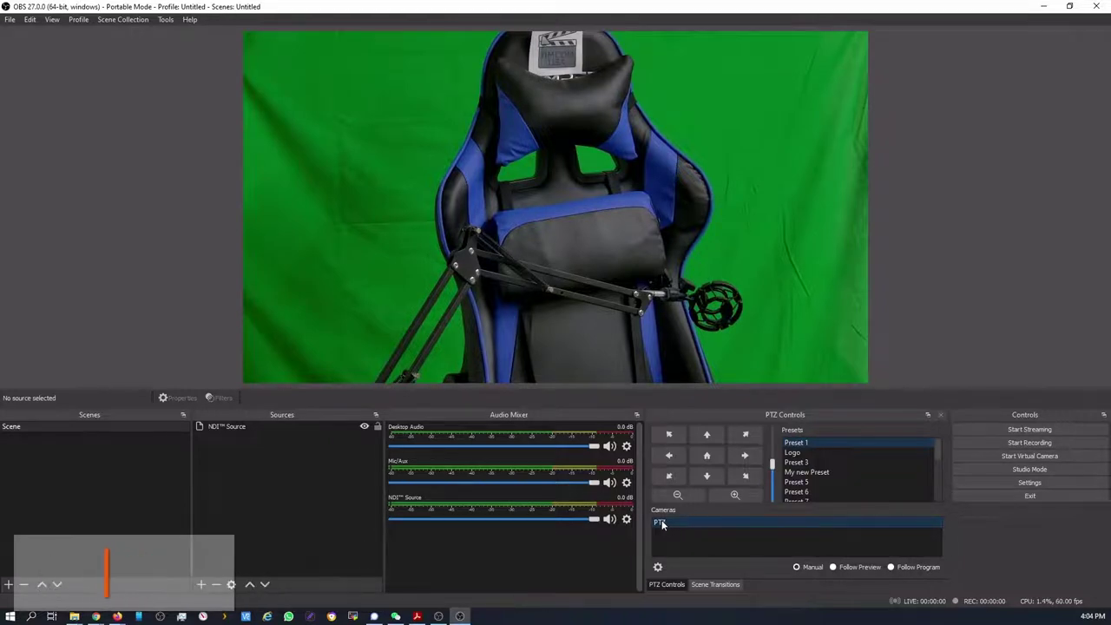
click(658, 566)
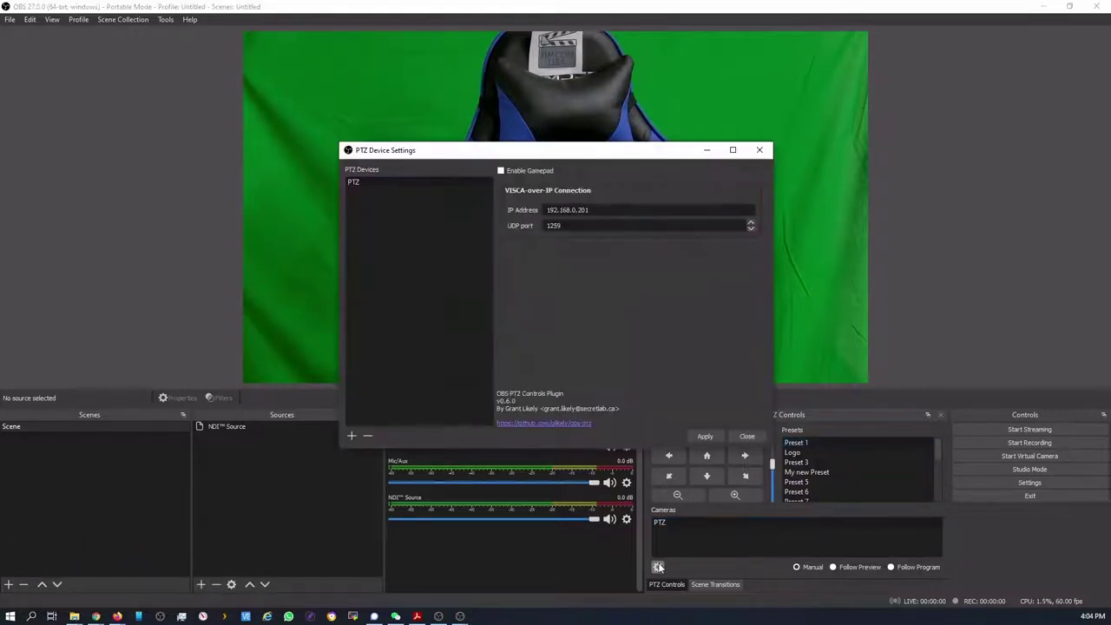
click(364, 182)
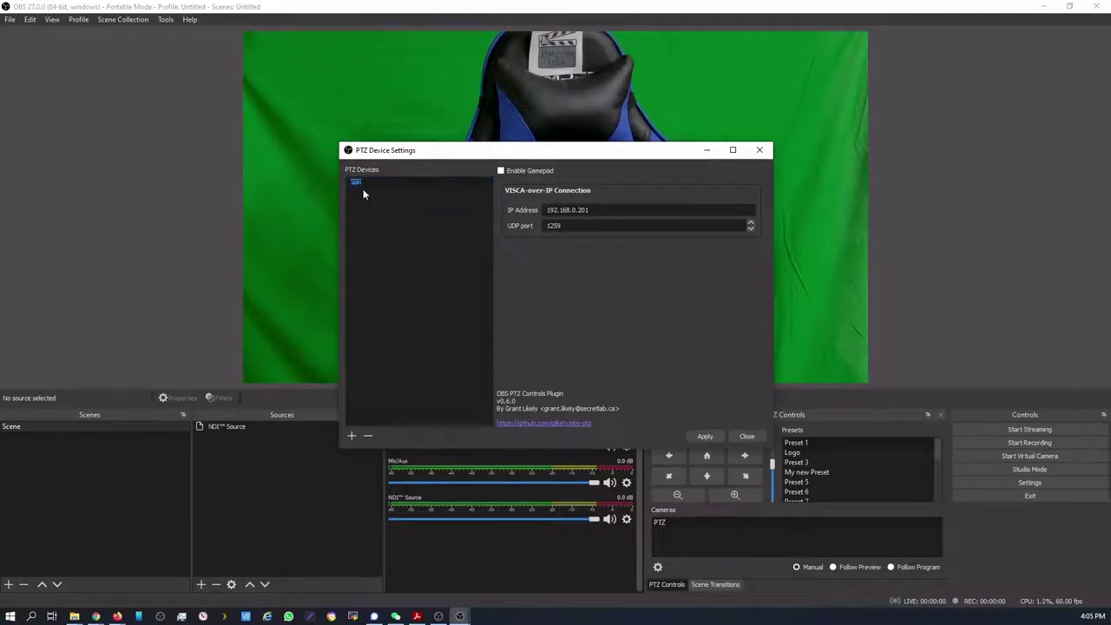
text(Cam 1)
key(Return)
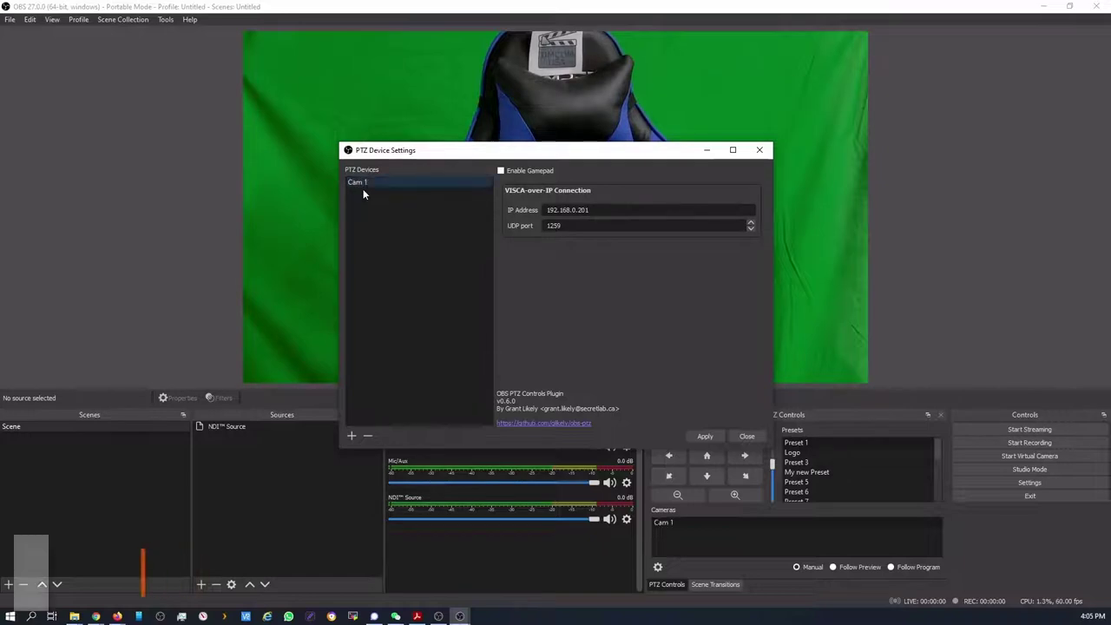
- Add a new VISCA over IP camera device and apply the settings
click(352, 437)
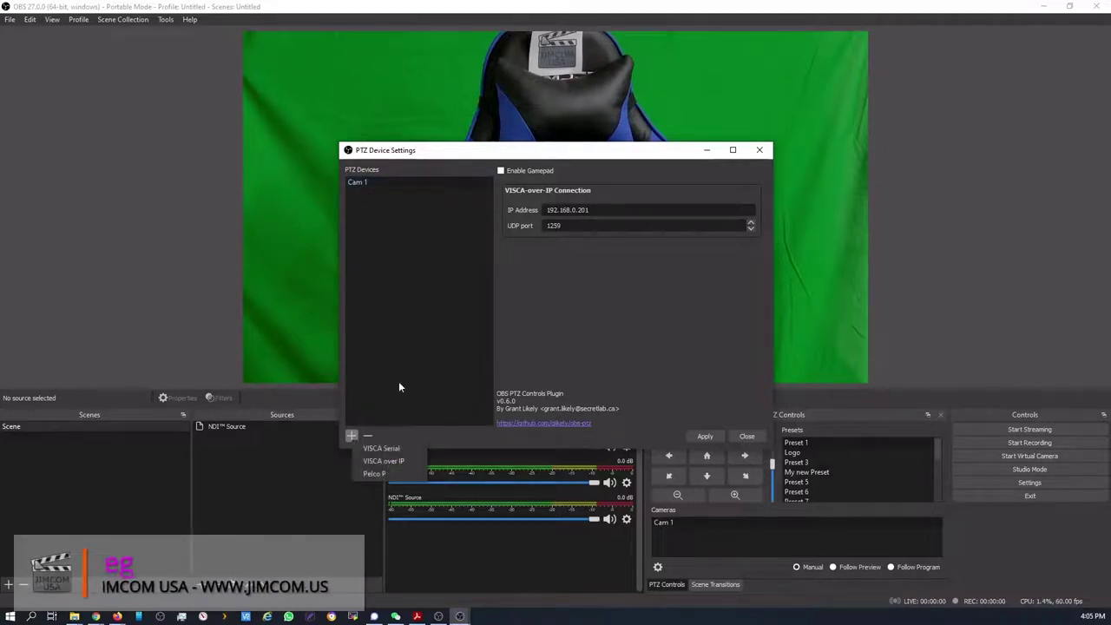
click(383, 461)
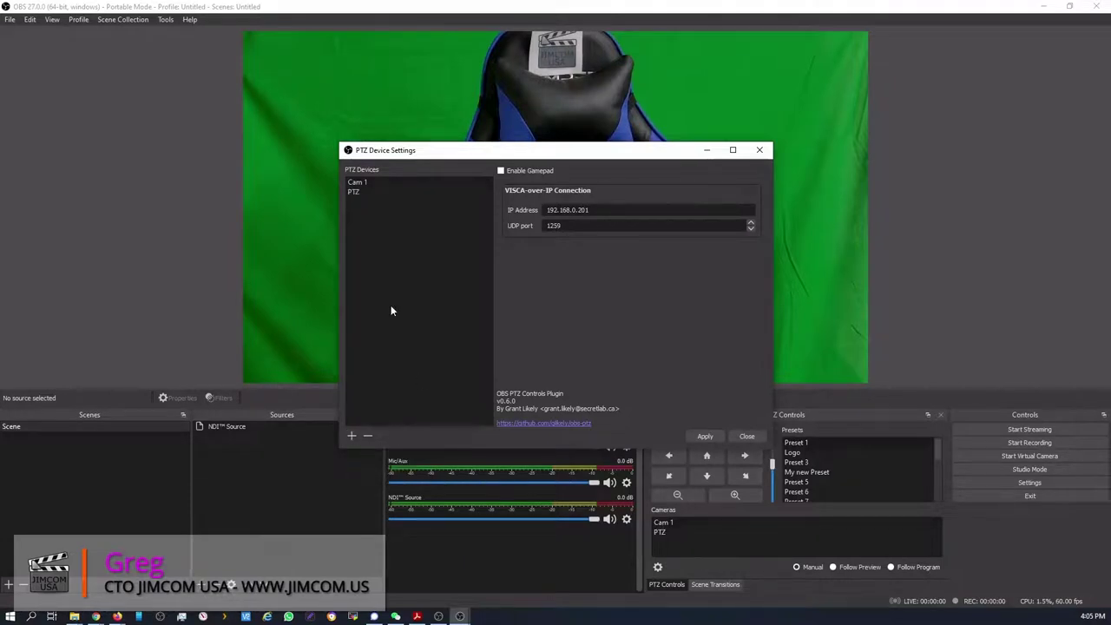
double_click(357, 192)
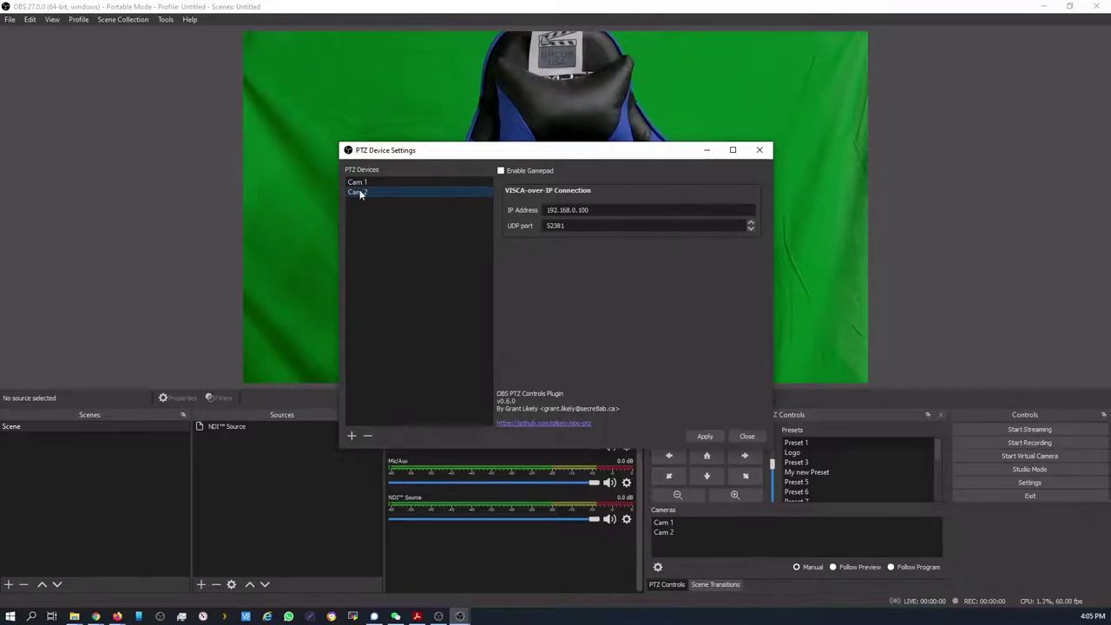
click(704, 436)
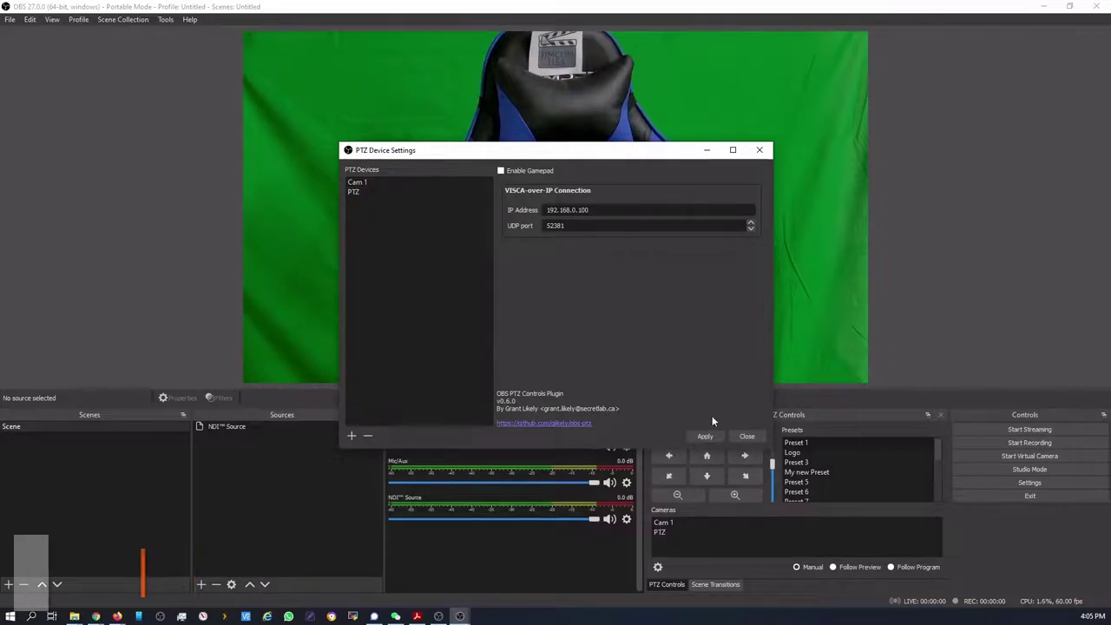
click(746, 437)
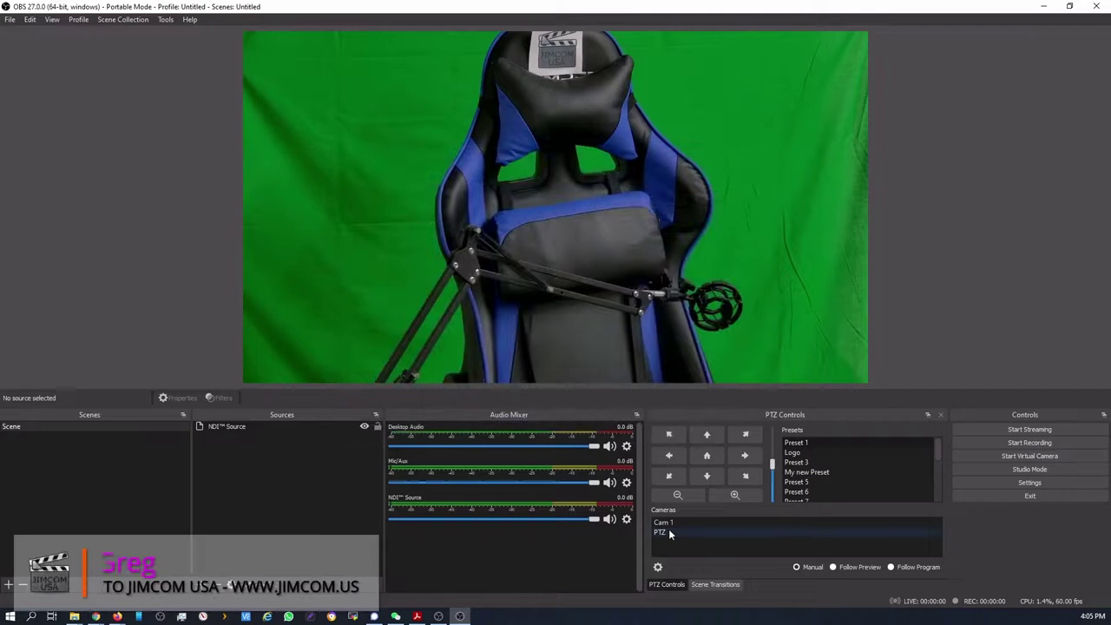
- Rename the new device to 'Cam 2' and select its UDP port value to change it to 1259
click(657, 567)
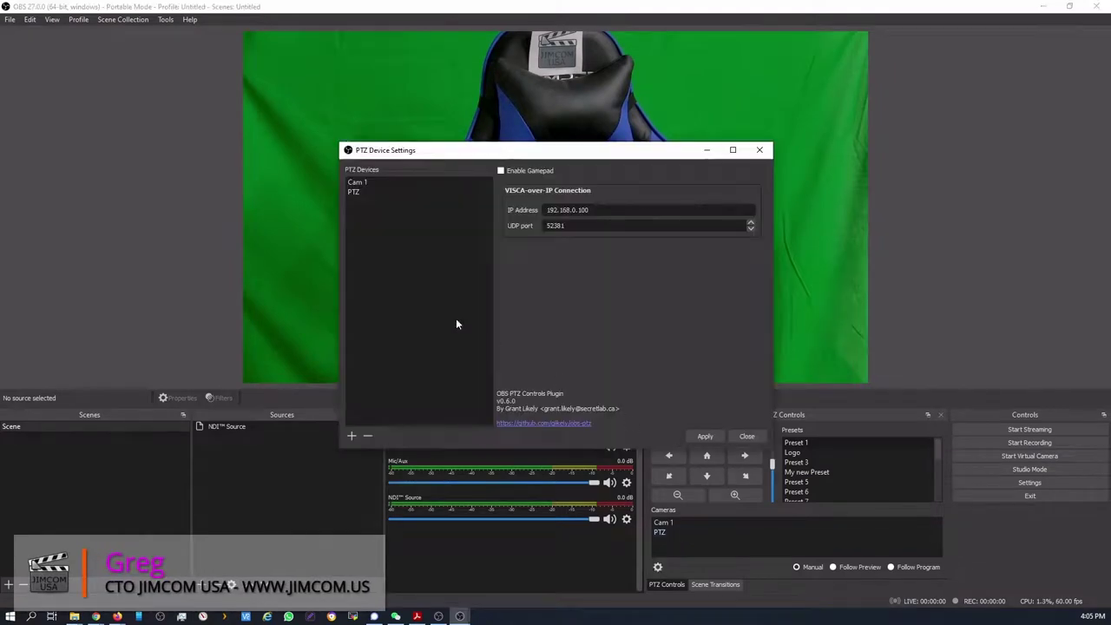
double_click(365, 192)
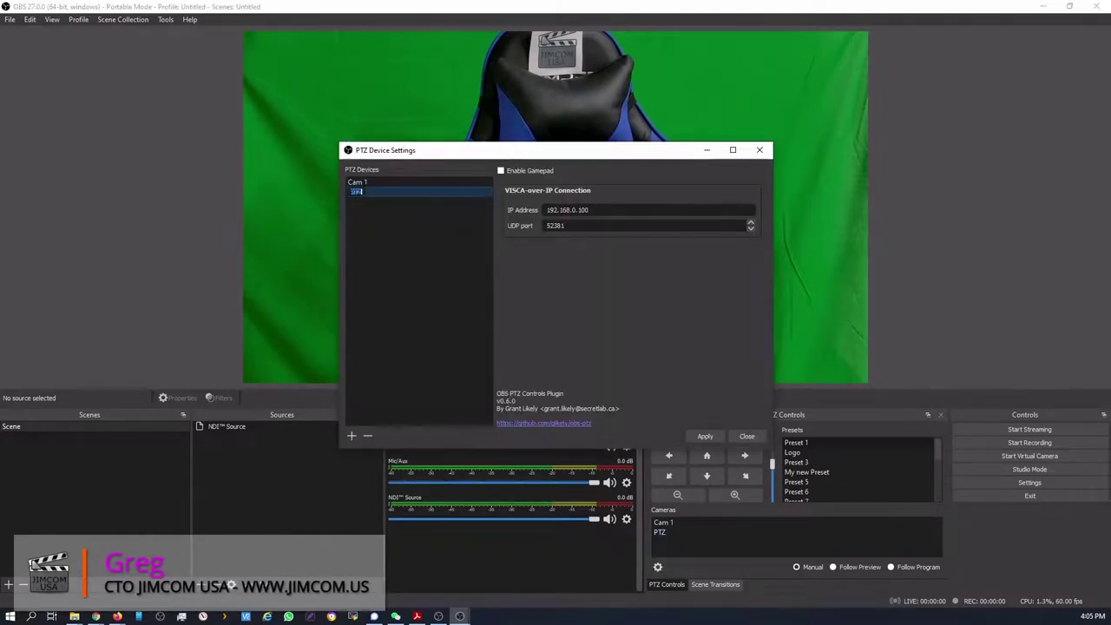
key(BackSpace)
text(Cam 2)
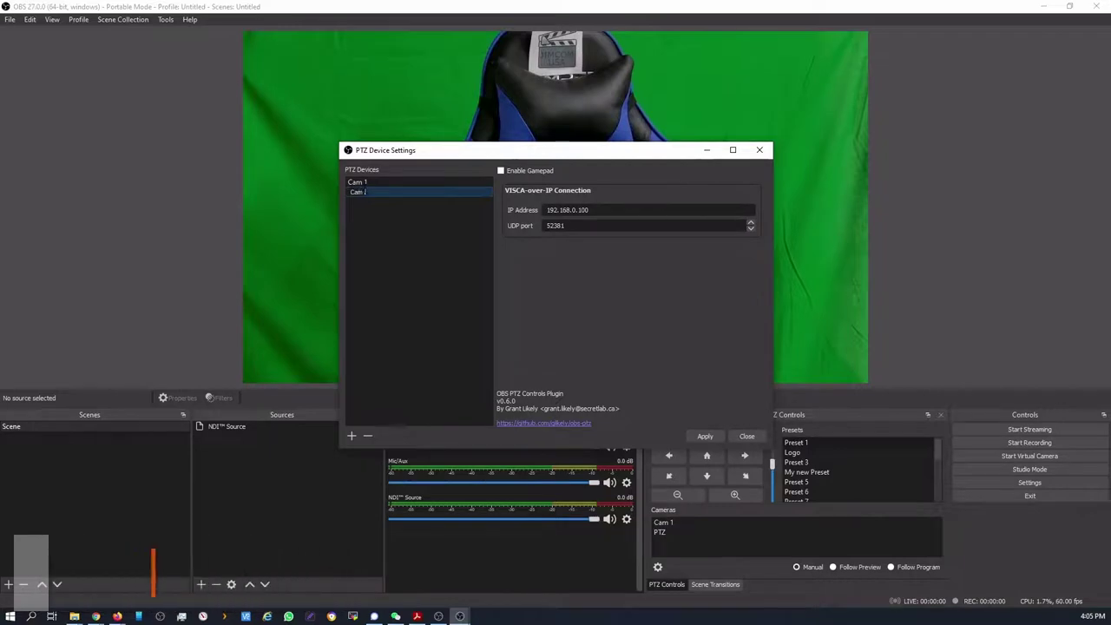
key(Return)
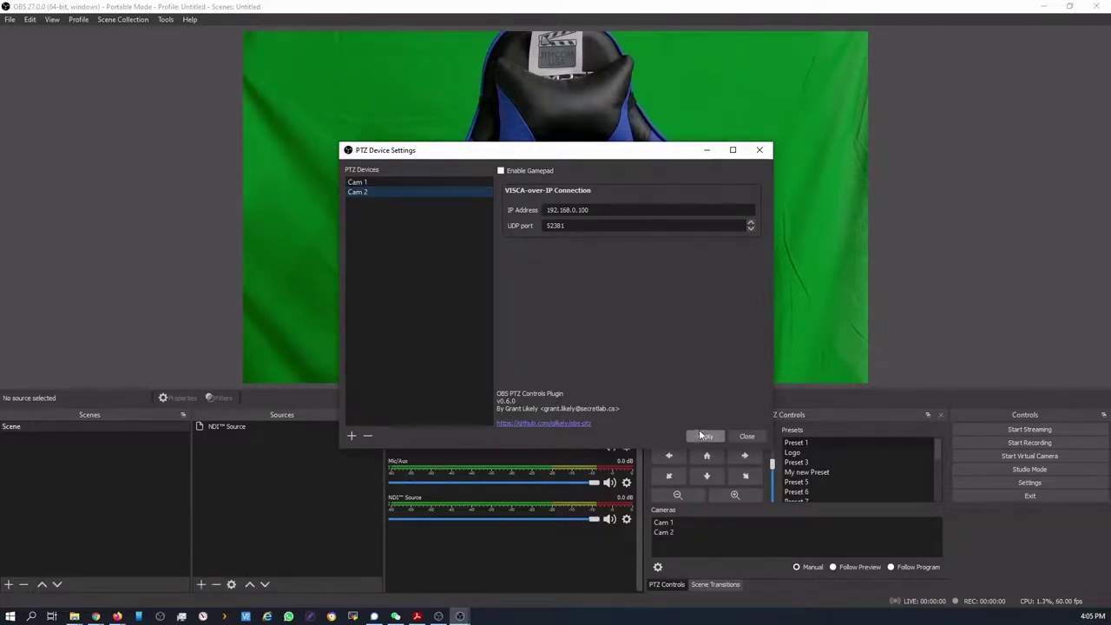
click(556, 224)
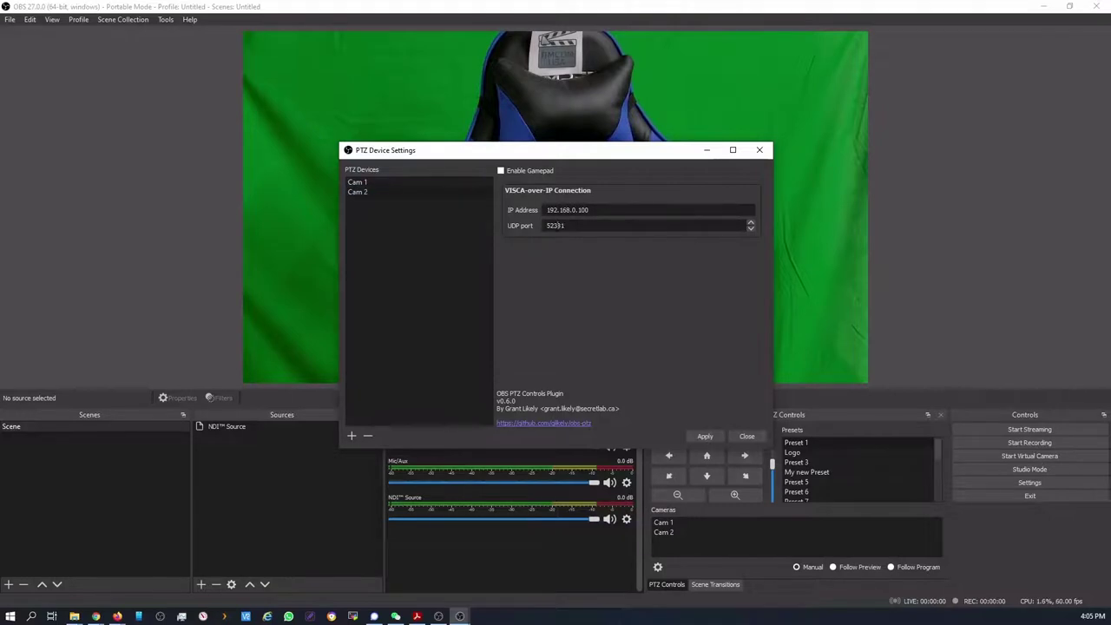
double_click(557, 225)
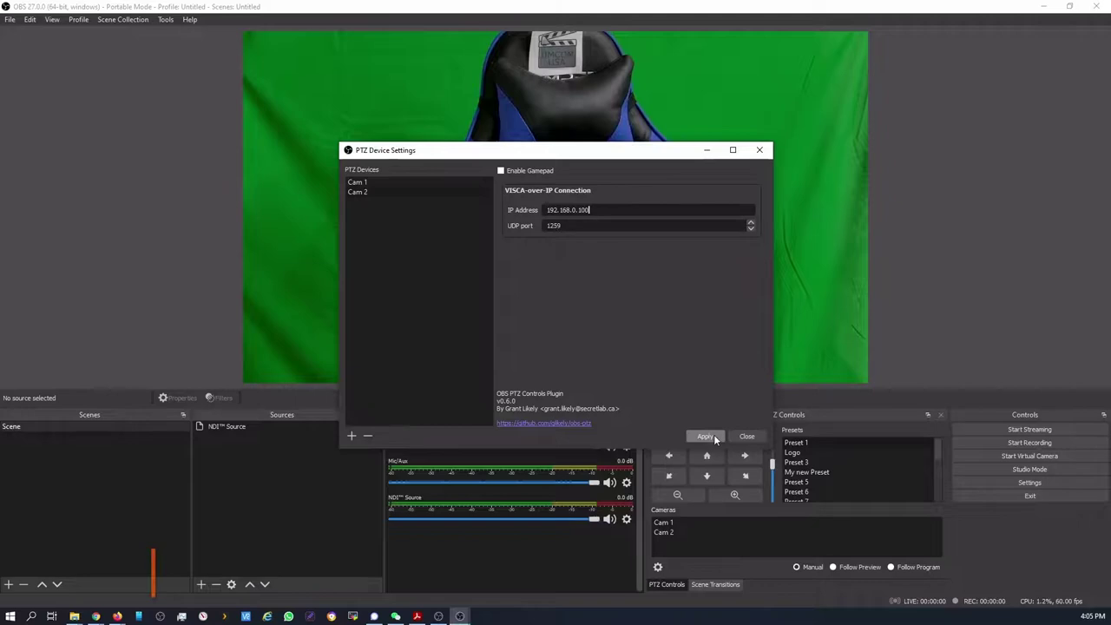
click(741, 435)
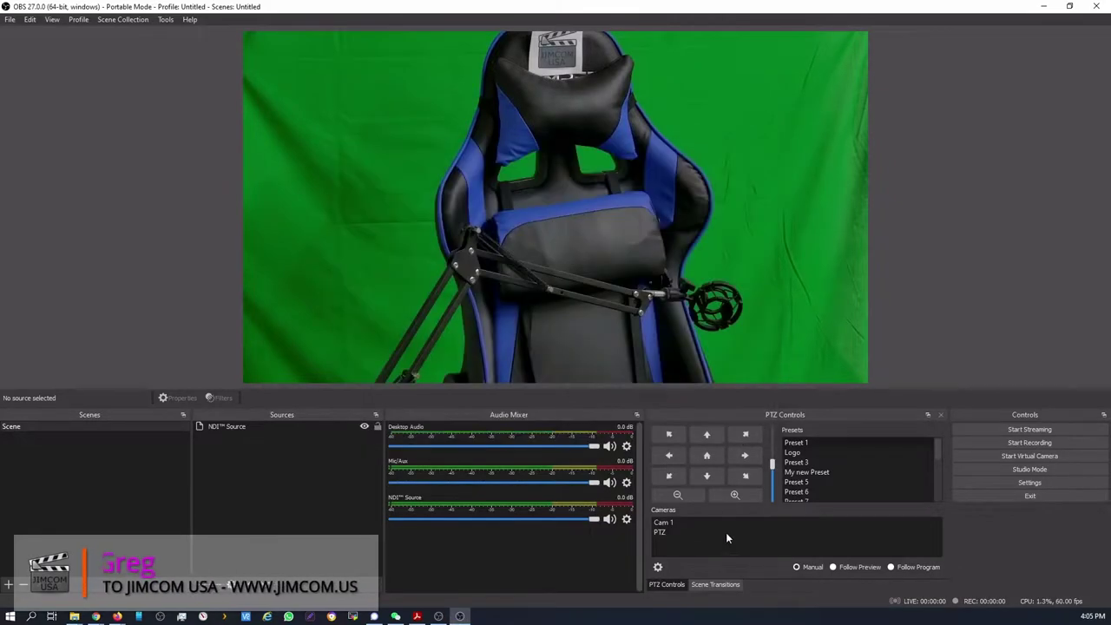